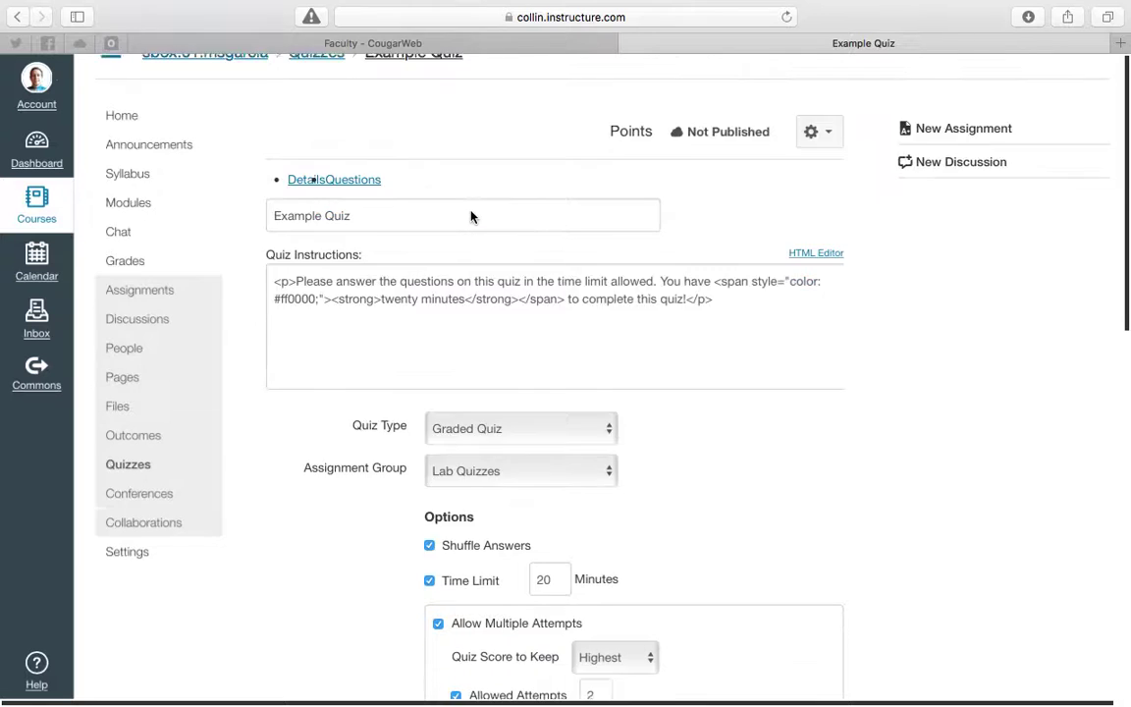
Step: Add a new question to the quiz and name it "Question 1"
click(386, 221)
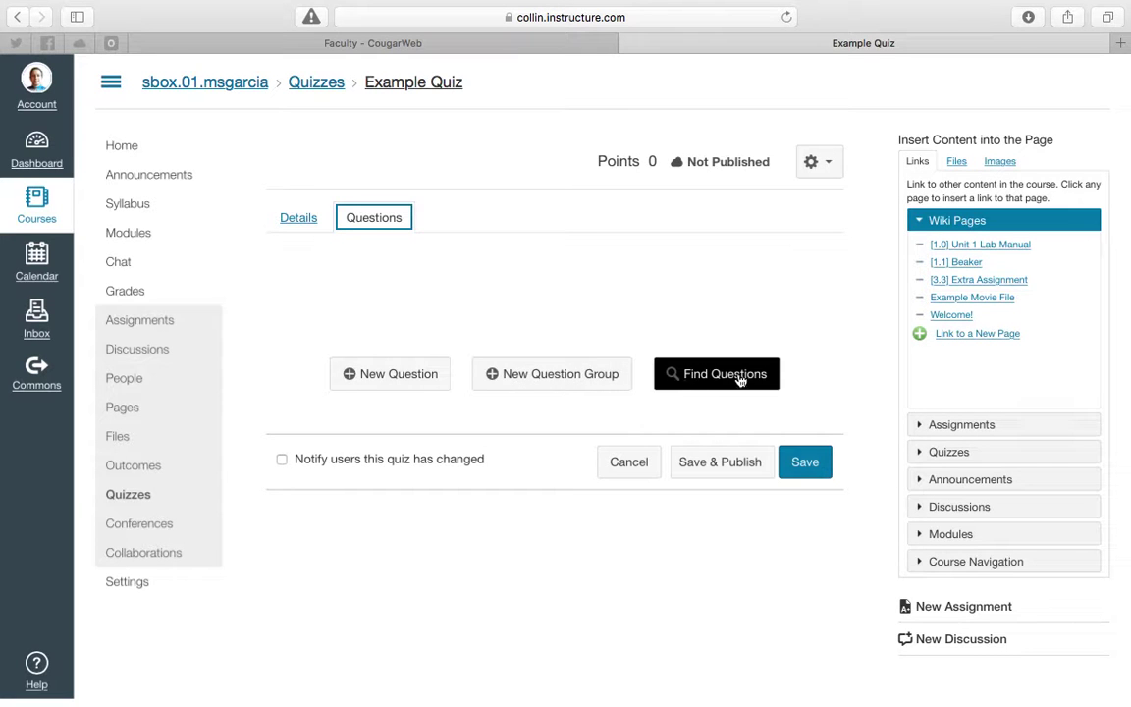
click(393, 379)
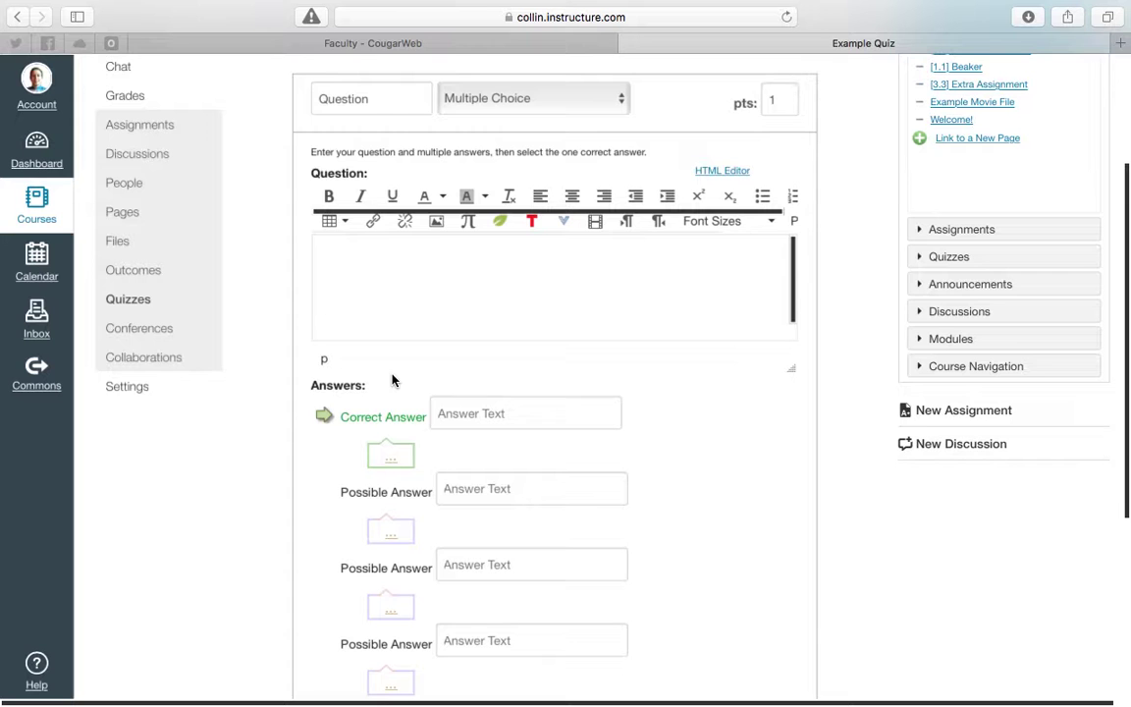
scroll(411, 146, up, 3)
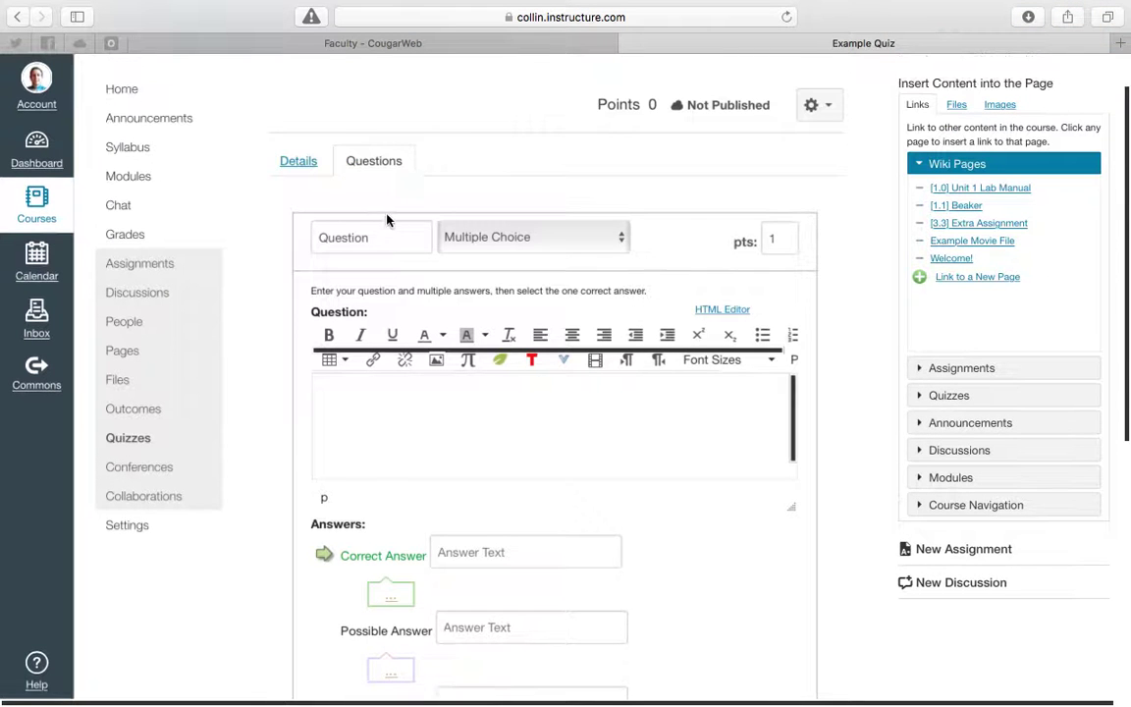
double_click(386, 229)
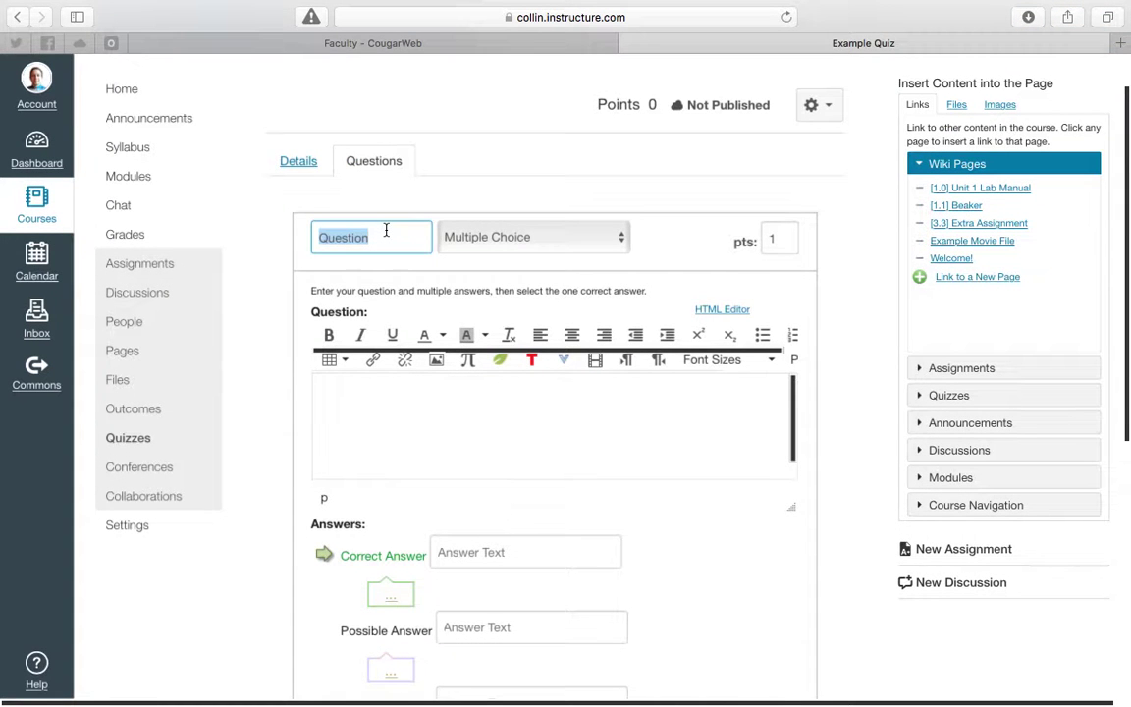
text(Qui)
key(BackSpace)
text(estion)
Step: Keep Question 1 as Multiple Choice and enter the question text "What is 1 + 1?"
click(554, 244)
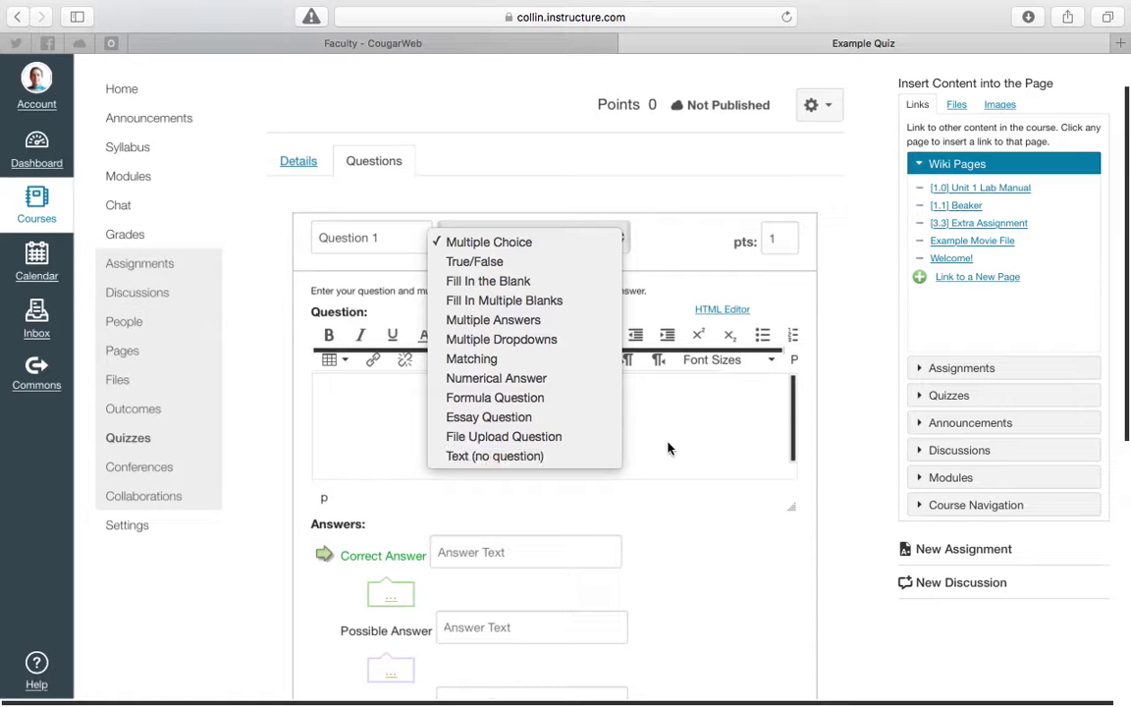
click(554, 243)
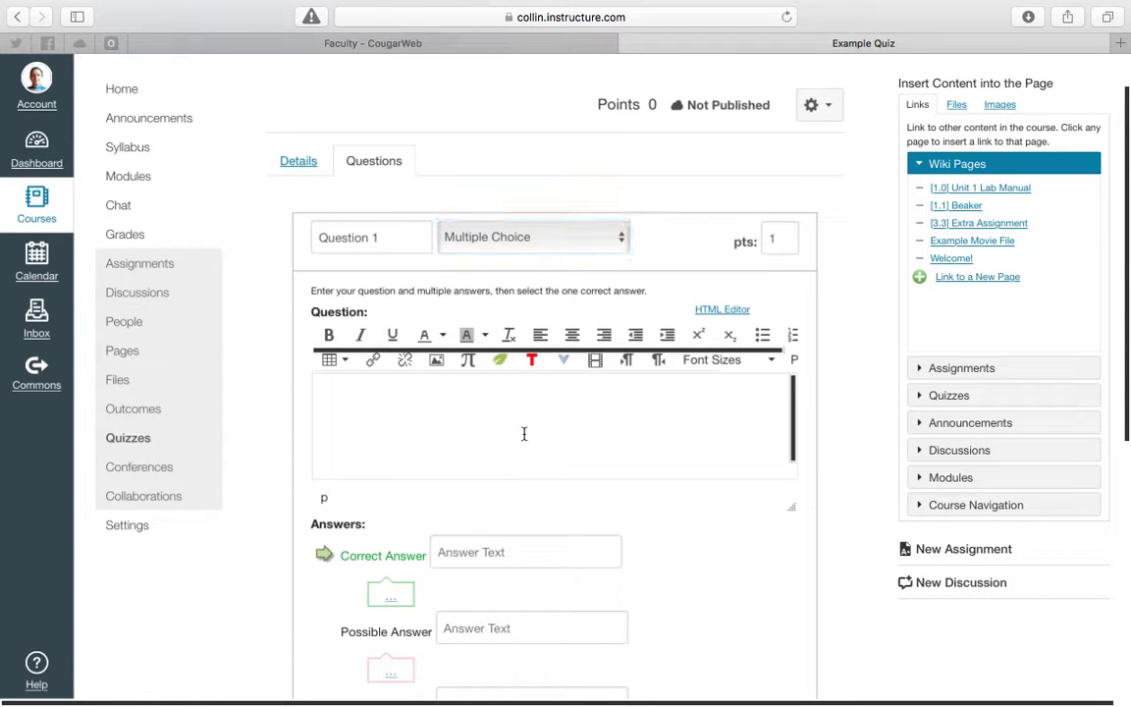
click(523, 433)
text(What is 1 + 1?)
Step: Enter 2 as the correct answer and 0, 1 and 2 as the three possible answers
click(539, 541)
scroll(542, 537, down, 3)
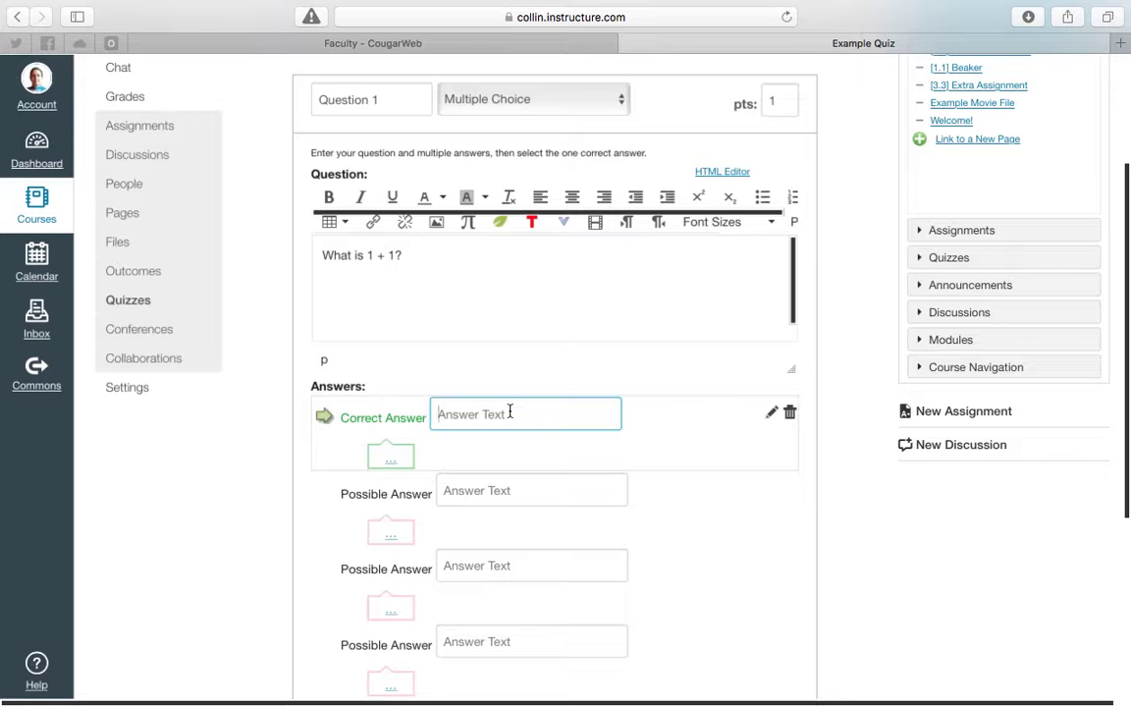
text(2)
click(495, 491)
text(0)
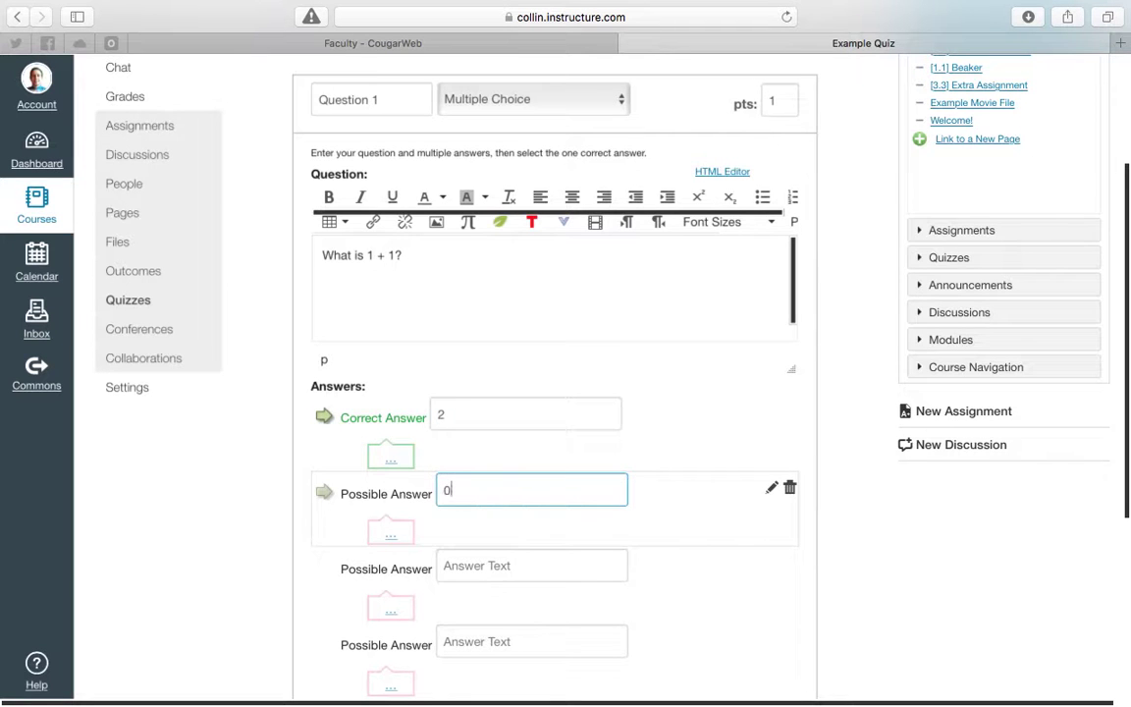
click(498, 565)
text(1)
scroll(491, 550, down, 5)
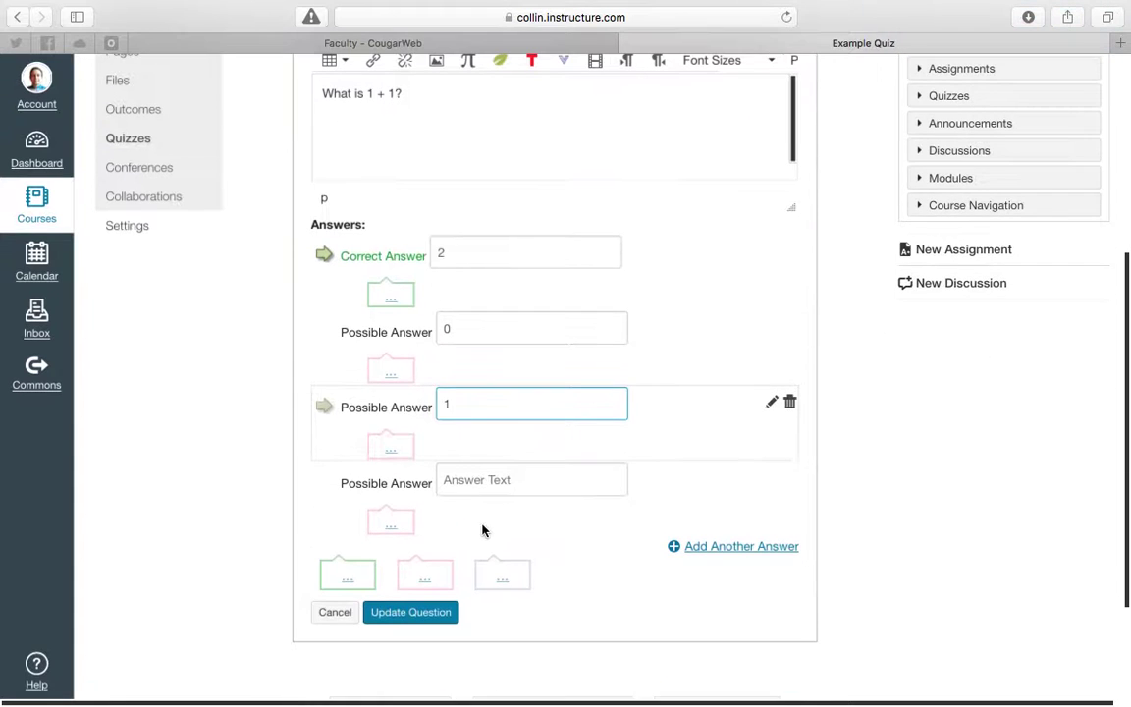
click(469, 480)
text(2)
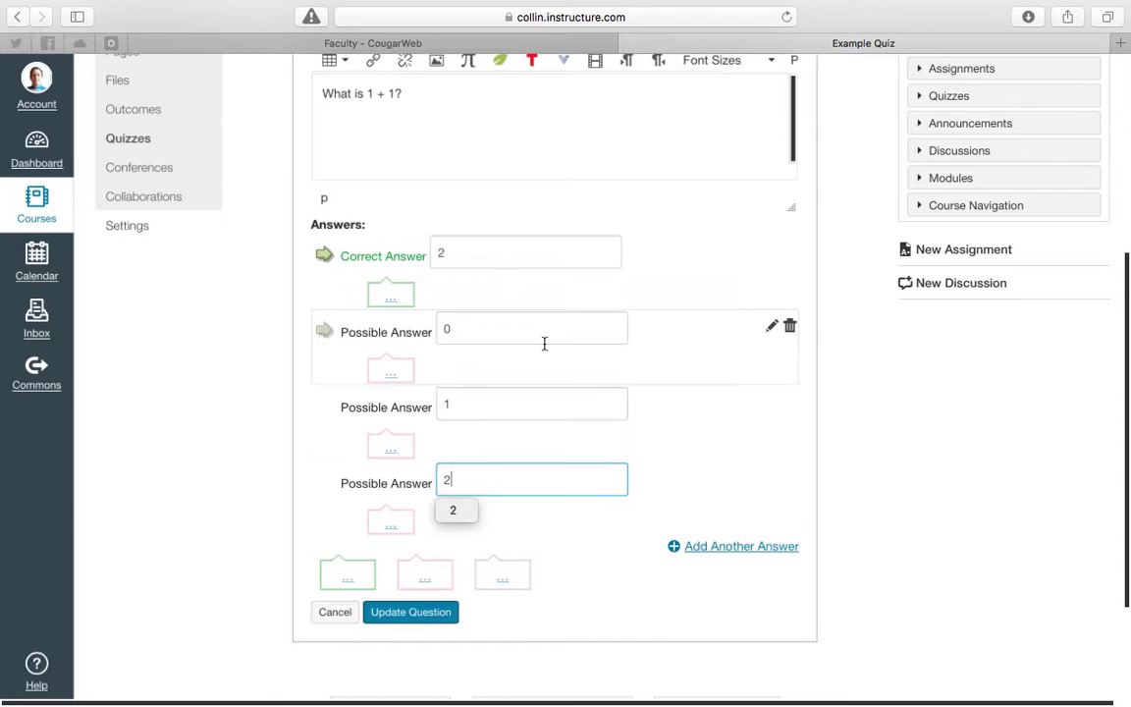
Step: Add another possible answer with the value 4, and change the duplicate possible answer 2 to 3
click(705, 547)
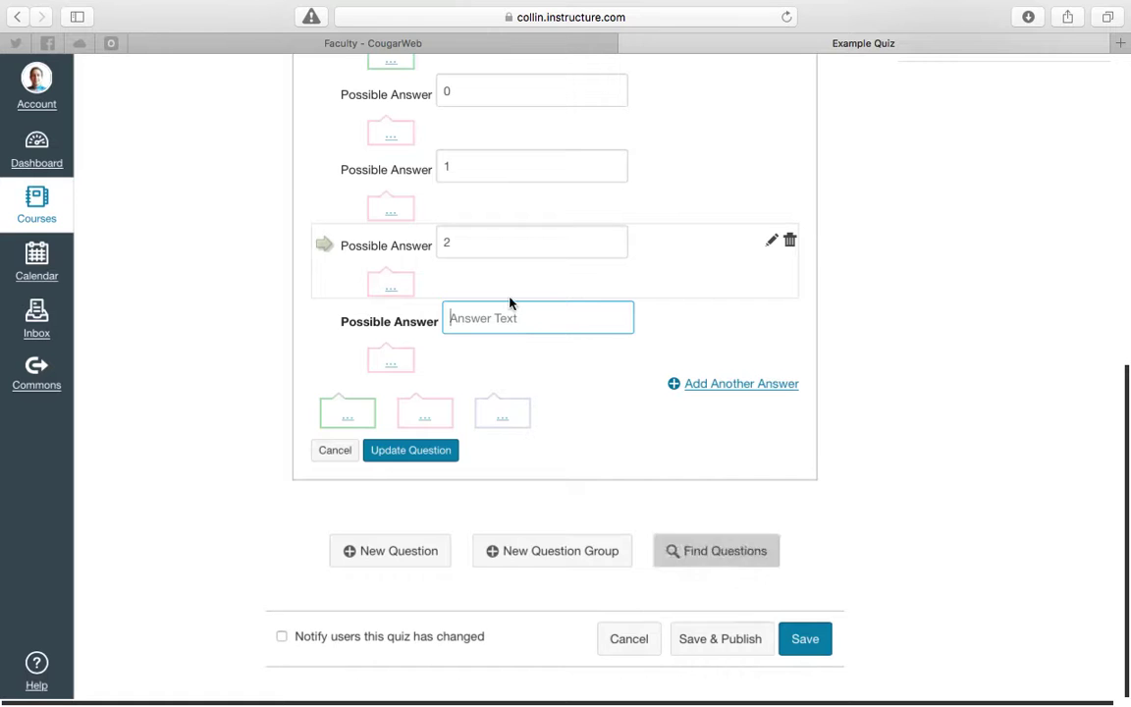
scroll(477, 320, up, 3)
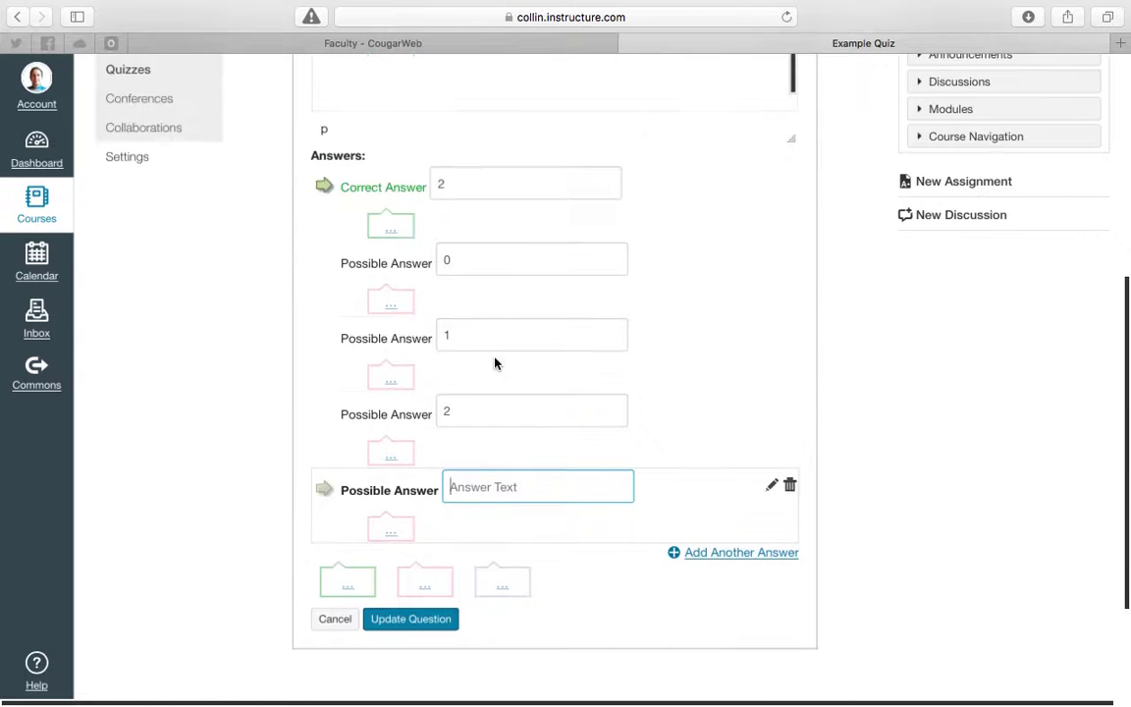
double_click(460, 408)
text(3)
click(469, 486)
text(4)
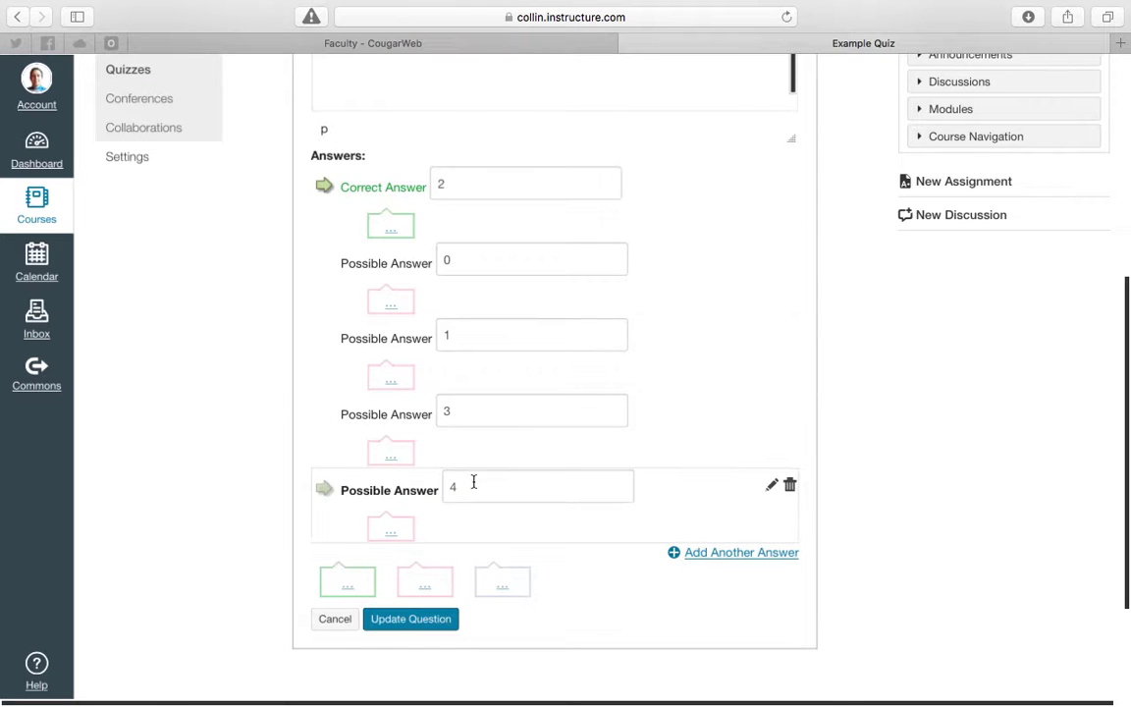
Step: Add the comment "That is correct, as long as we aren't talking about binary!" to the correct answer
click(392, 235)
click(425, 356)
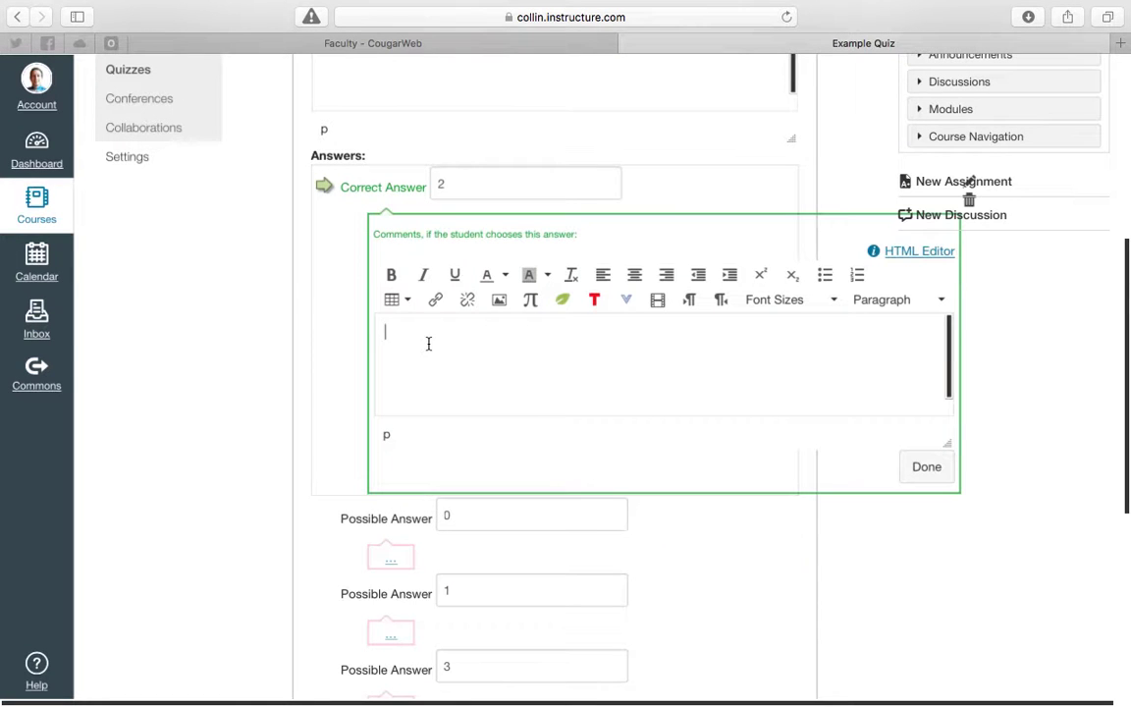
text(That is correct, as long as we aren't talking about )
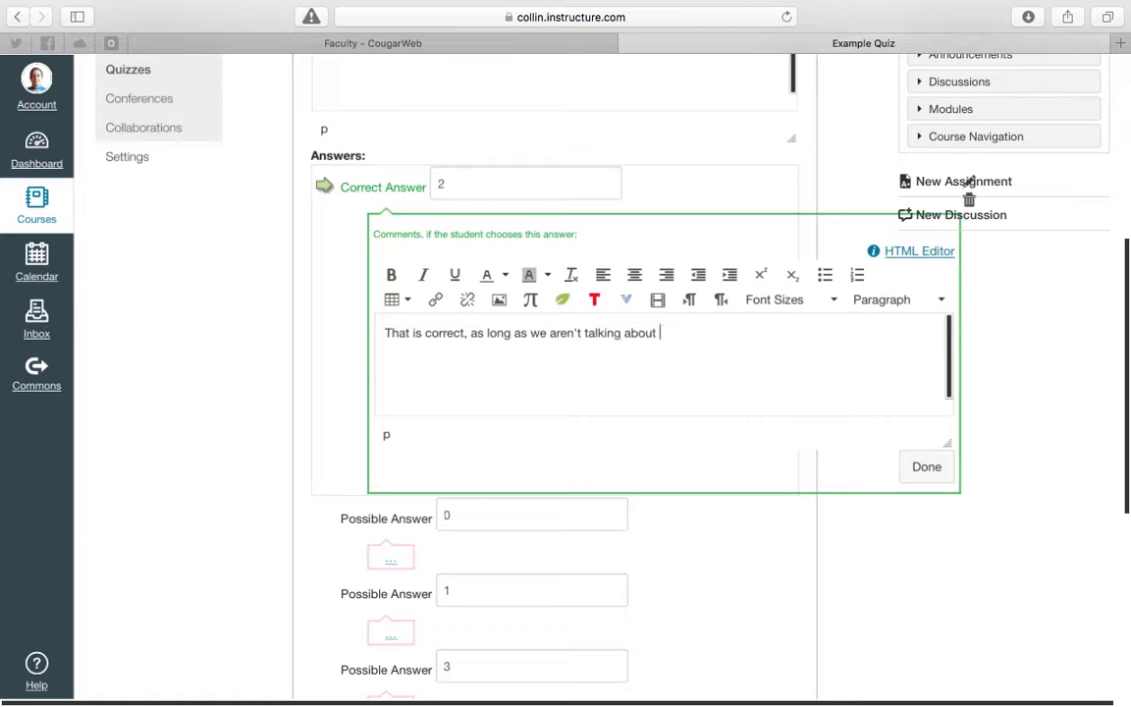
text(binary!)
click(930, 462)
click(905, 536)
Step: Open the comment editor for possible answer 1, leave it empty and update the question
scroll(656, 580, down, 4)
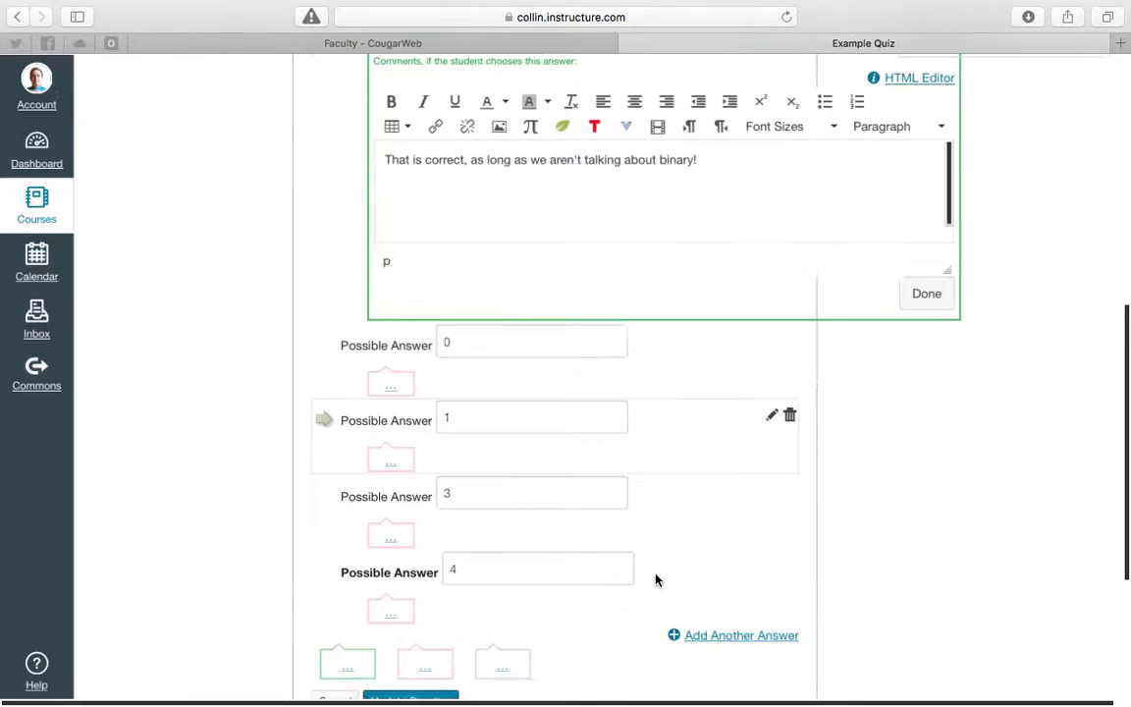
click(391, 448)
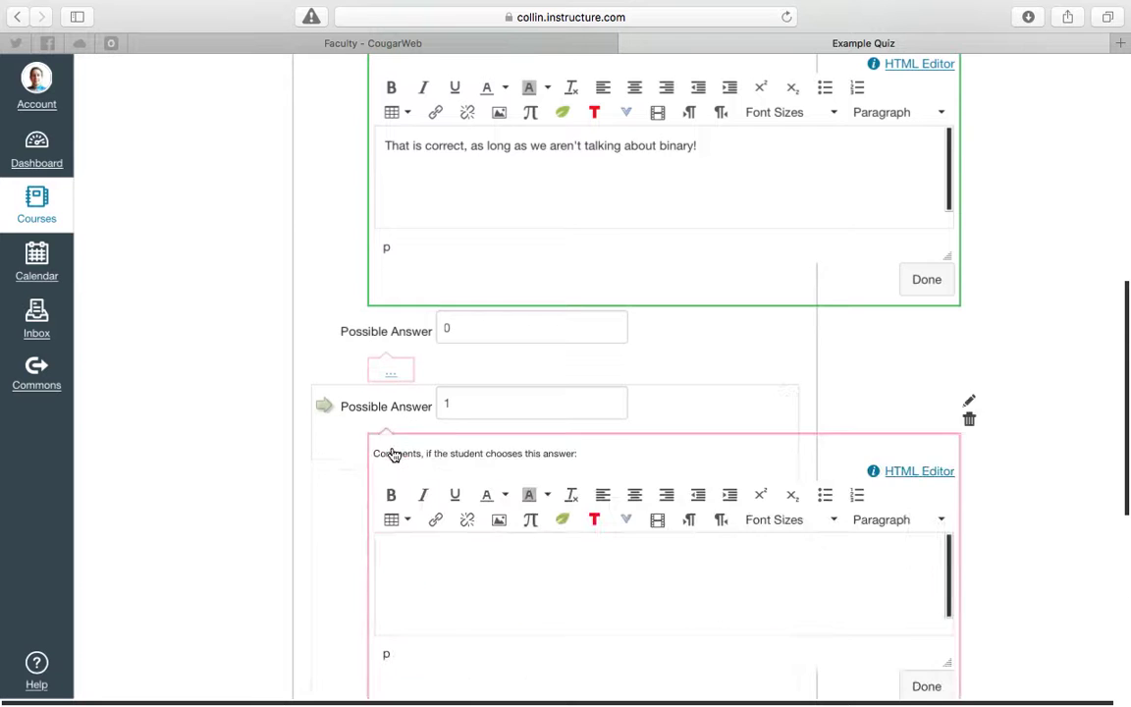
scroll(714, 498, down, 4)
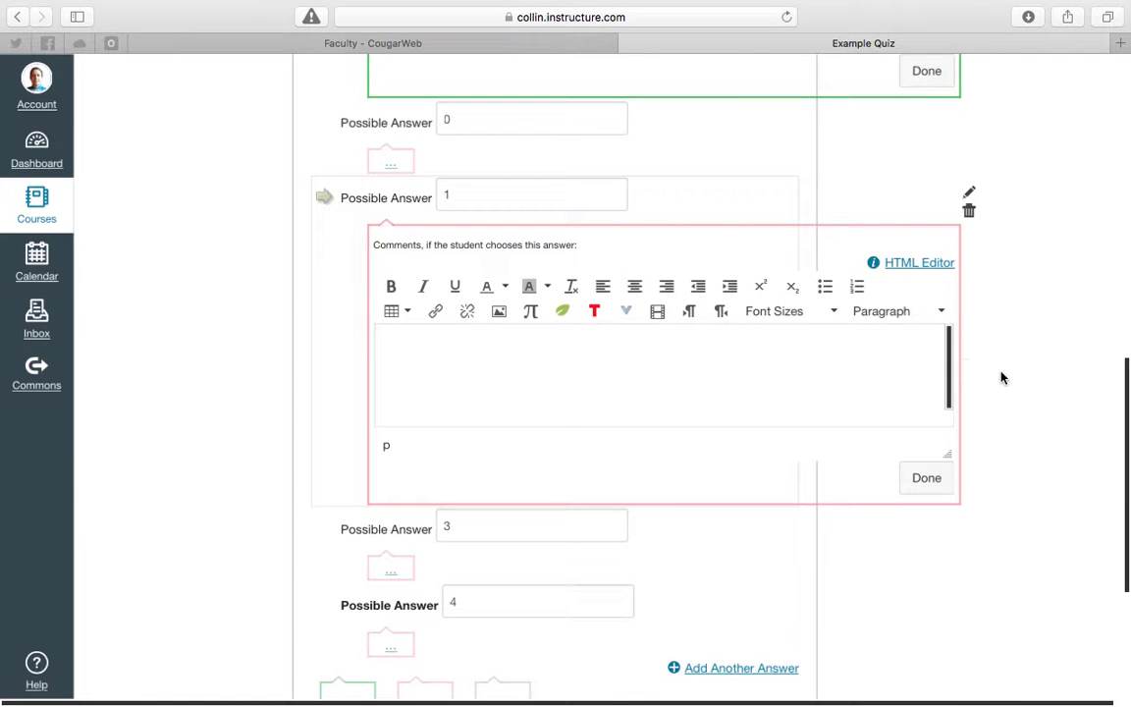
scroll(999, 314, down, 3)
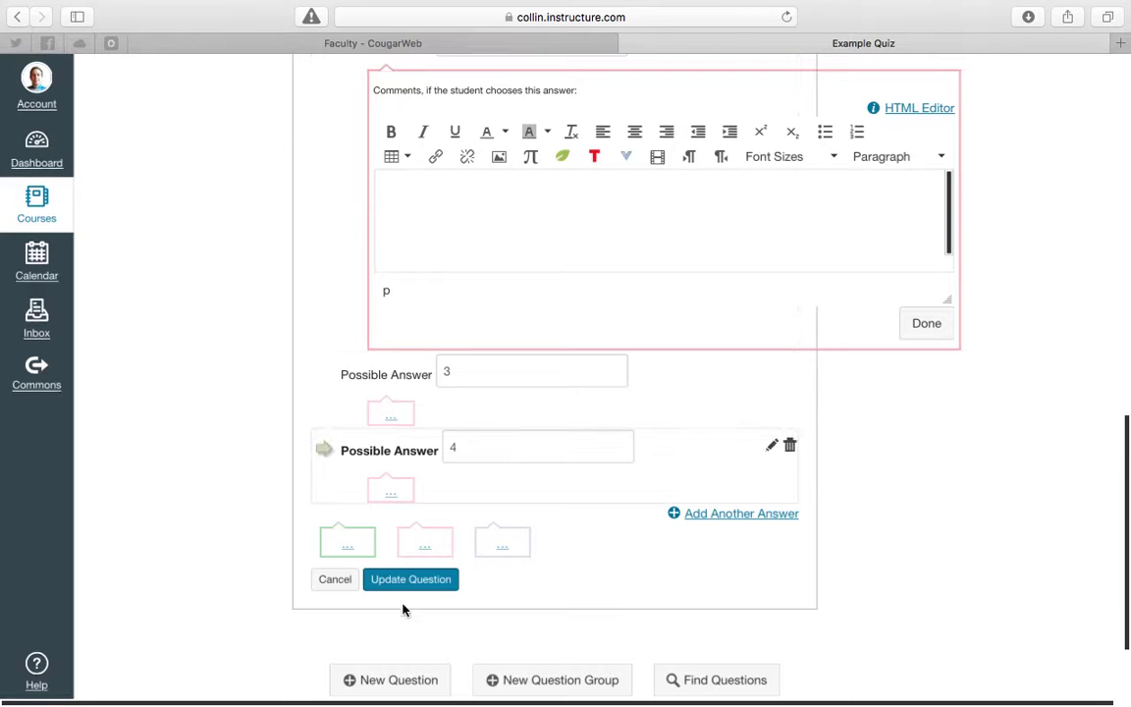
click(402, 584)
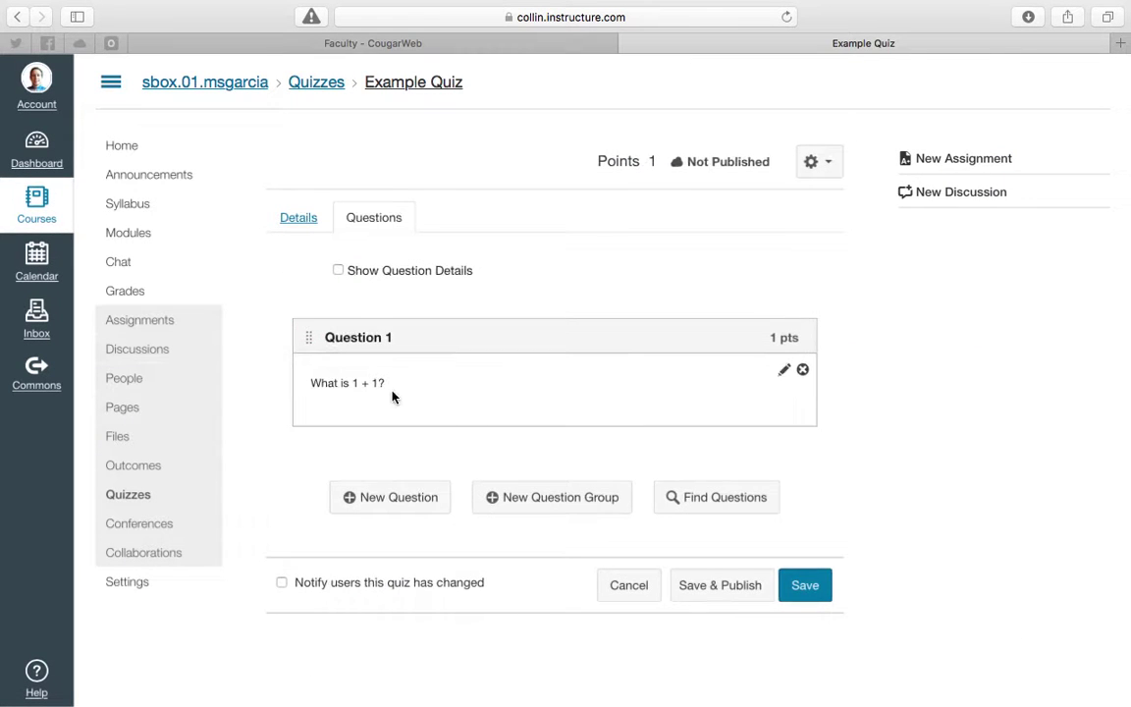
Step: Add another question named "Question 2" and set its type to True/False
click(396, 497)
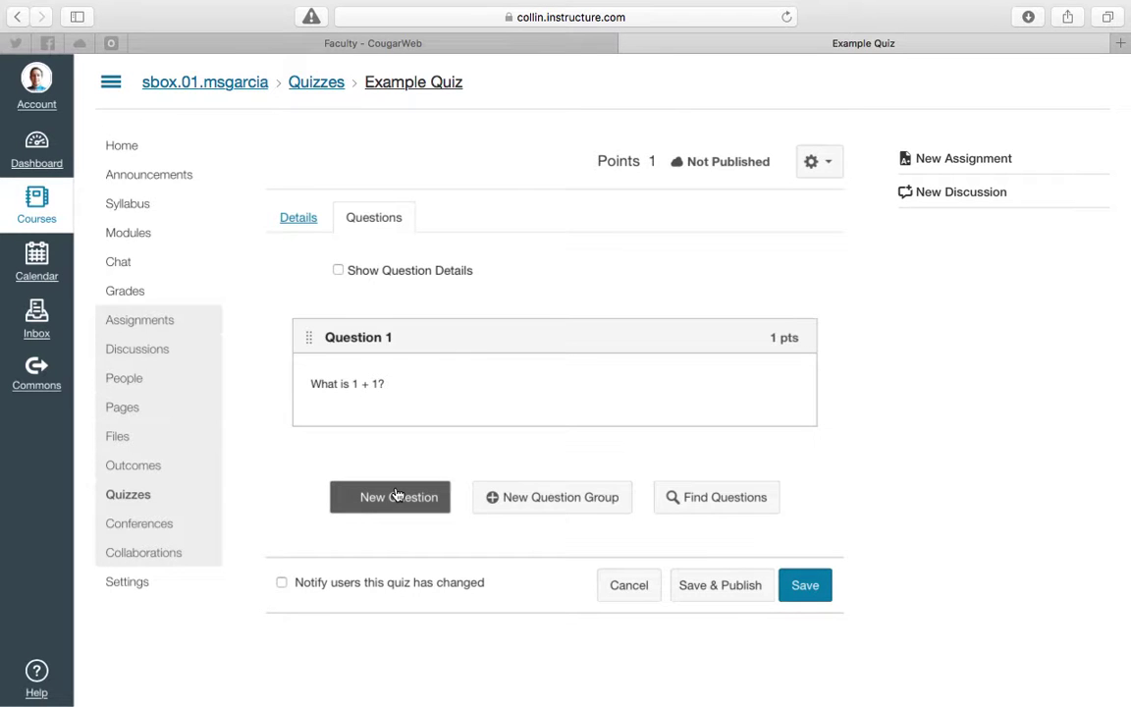
click(387, 102)
text(2)
click(481, 94)
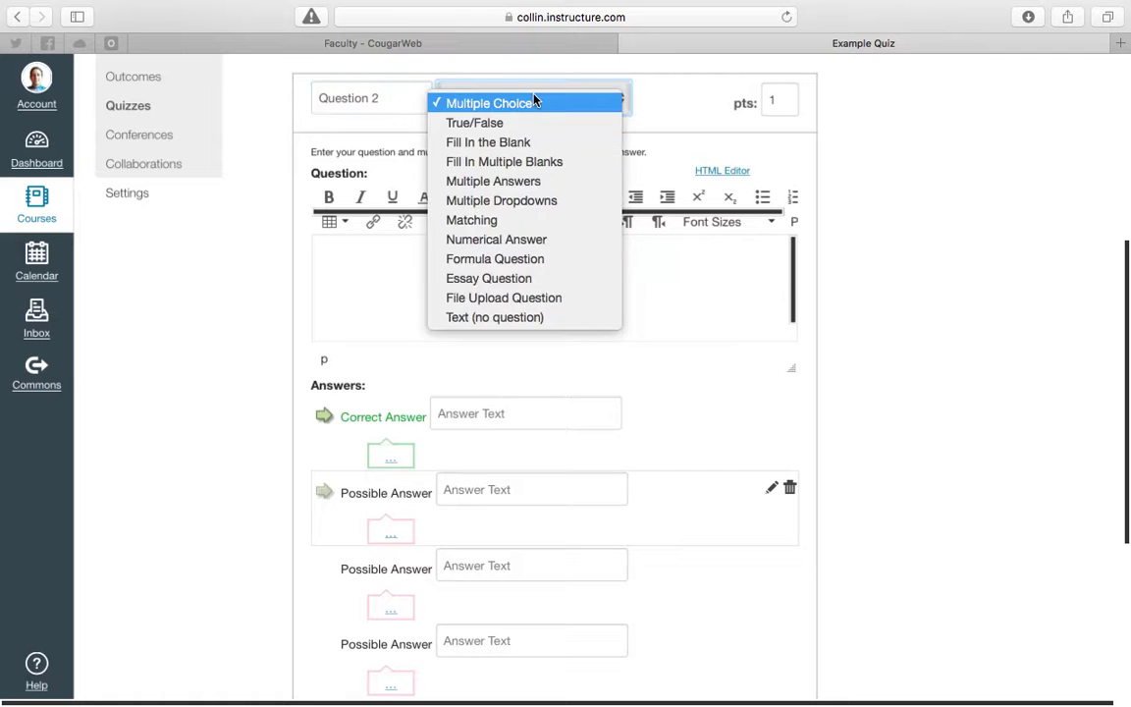
click(530, 122)
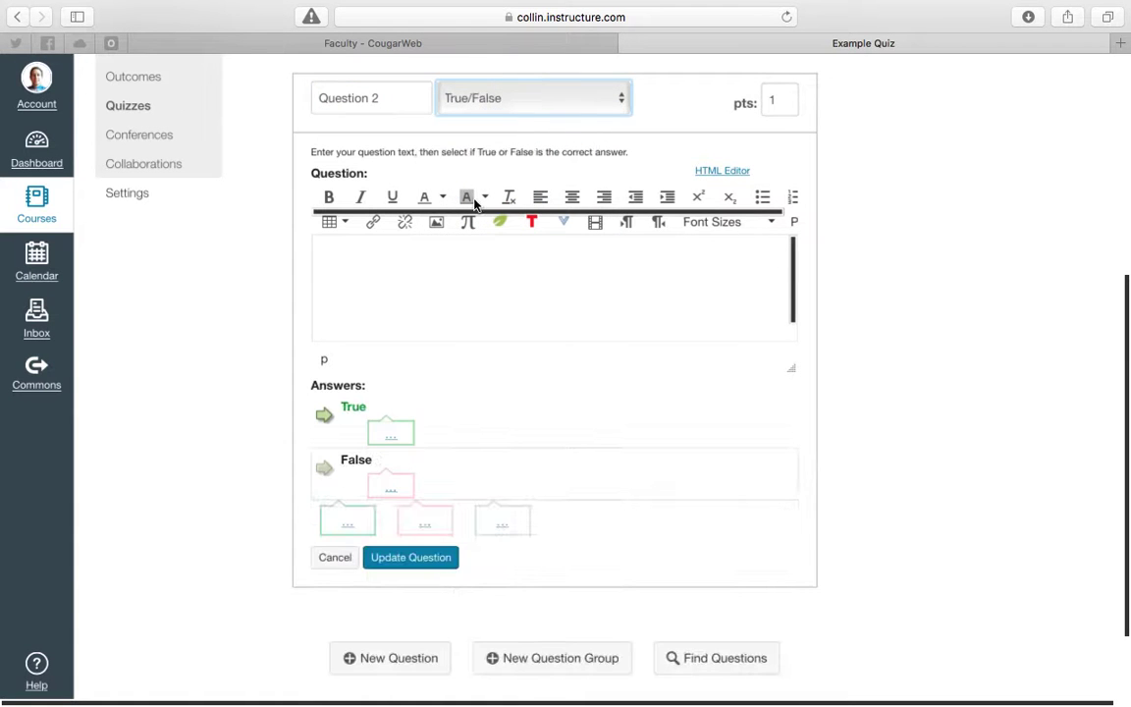
Step: Enter "1 + 3 = 5" as the question text and mark False as the correct answer
click(402, 292)
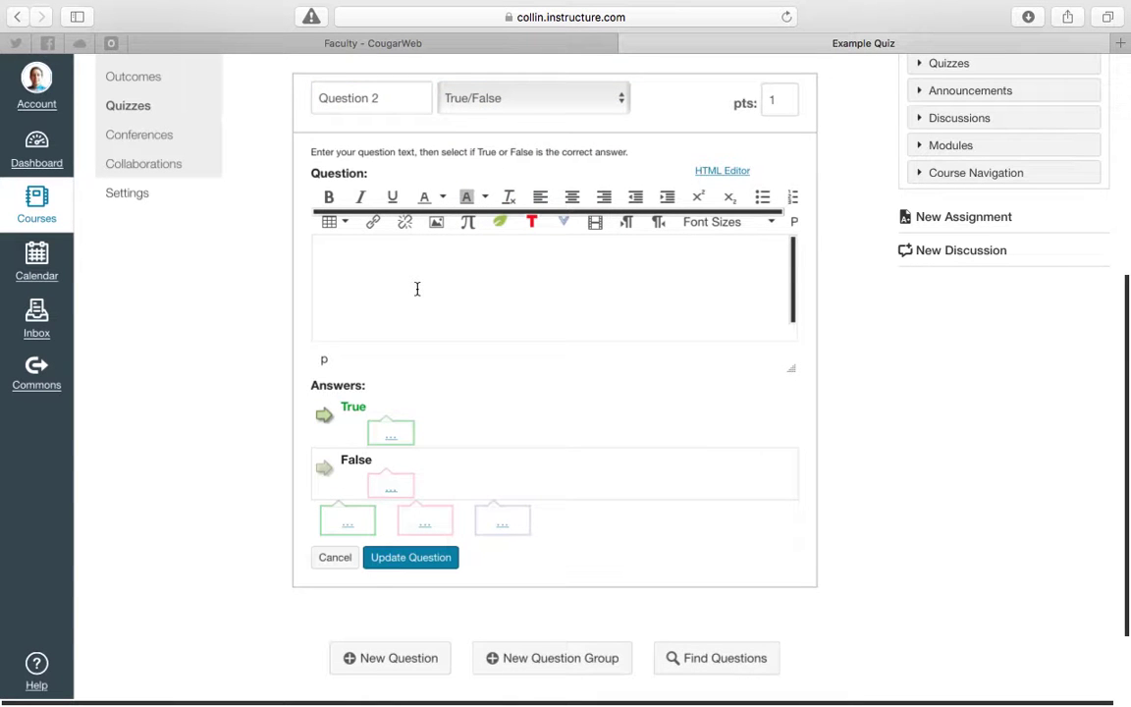
text(1 + 3 = 5)
click(325, 473)
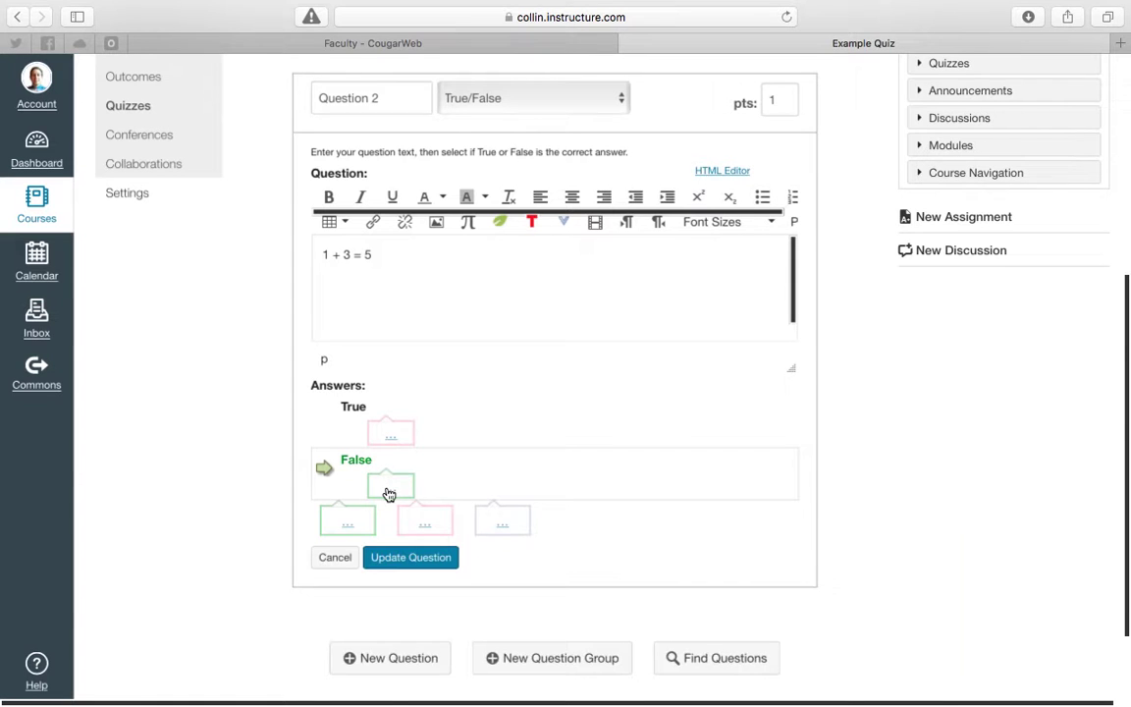
Step: Add the comment "Correct! 1 + 3 = 4!" to the False answer and update the question
click(389, 493)
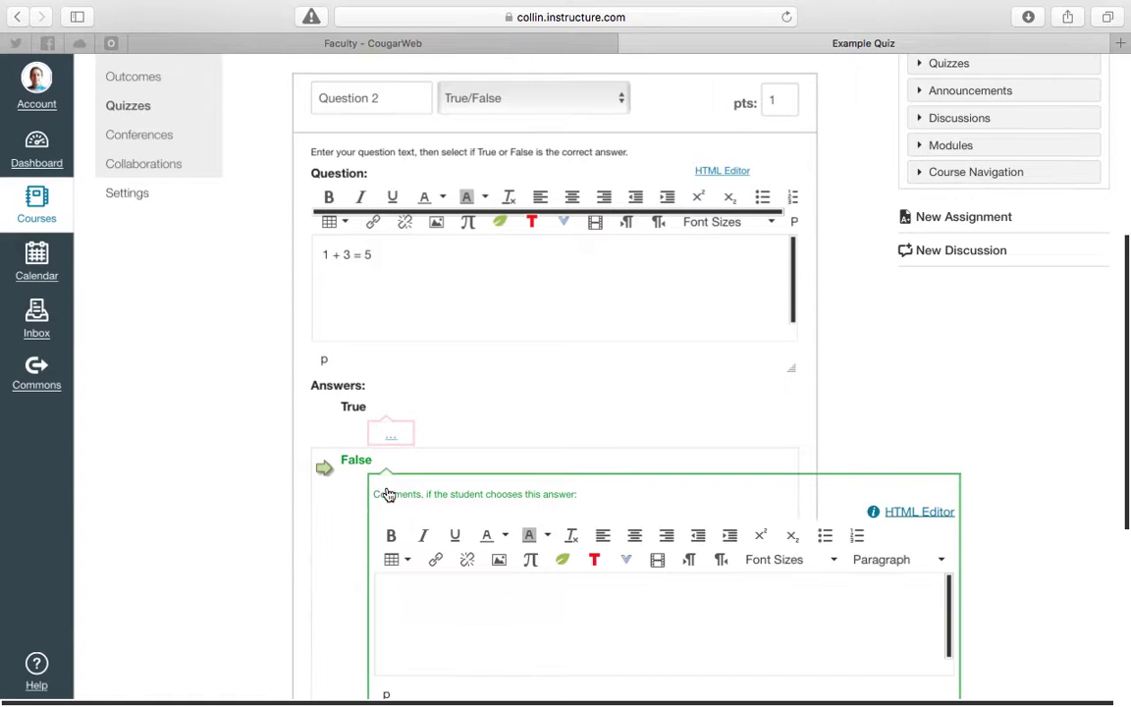
click(467, 590)
text(Correct!)
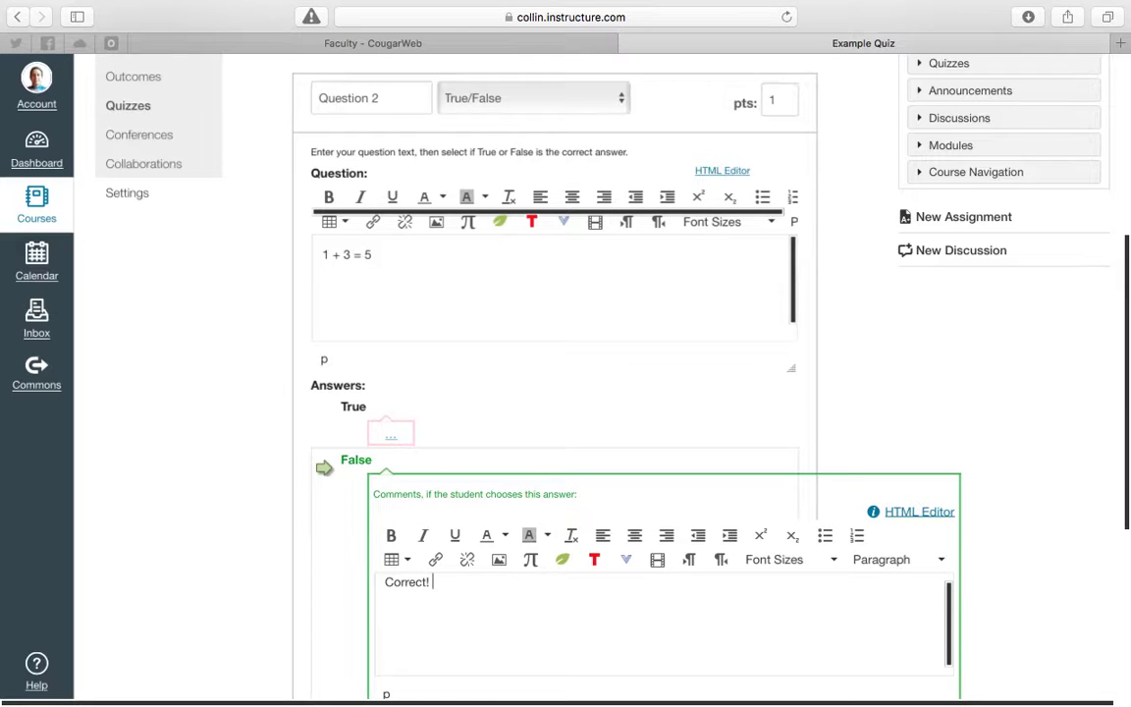
text( 1 + 3 = 4!)
scroll(1070, 506, down, 5)
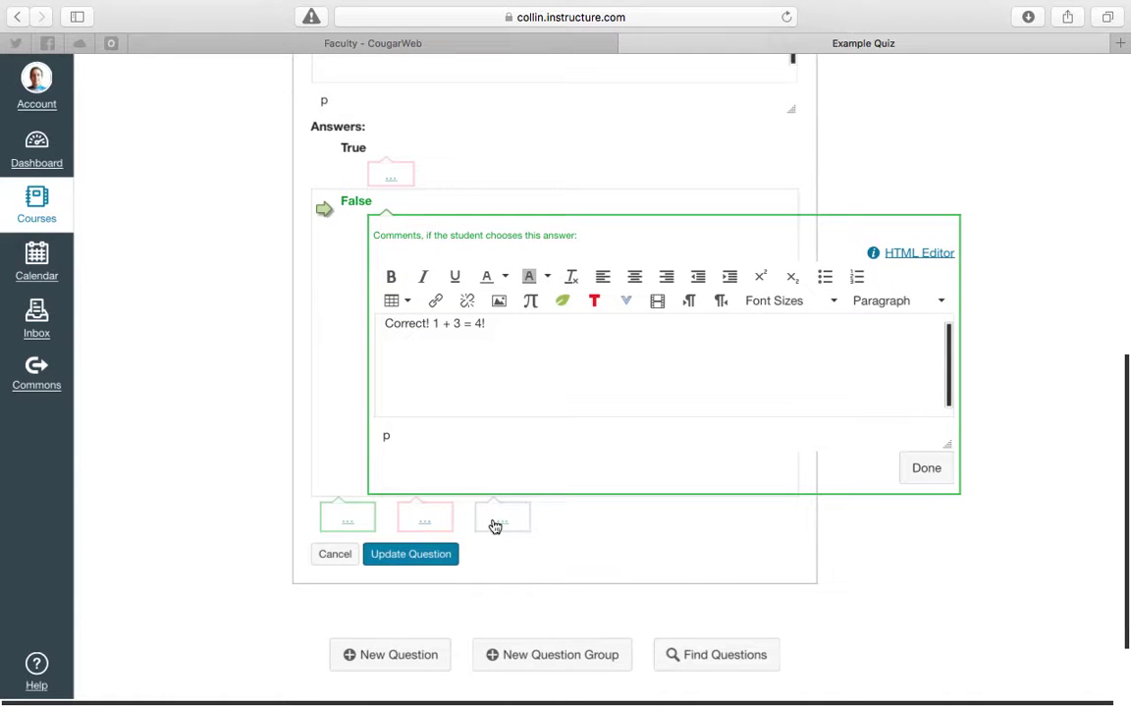
click(404, 564)
Step: Review the two questions, then save and publish the quiz
mouse_move(468, 444)
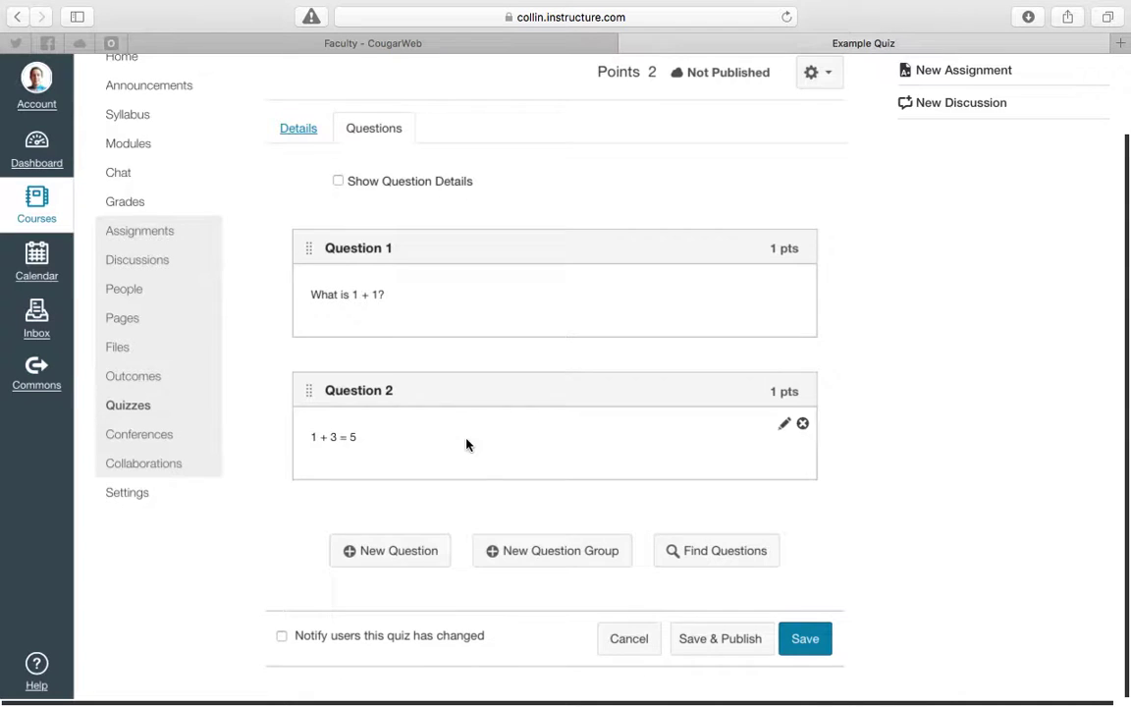
scroll(575, 429, up, 3)
scroll(575, 429, down, 3)
scroll(575, 429, up, 1)
scroll(576, 429, up, 2)
scroll(575, 429, down, 2)
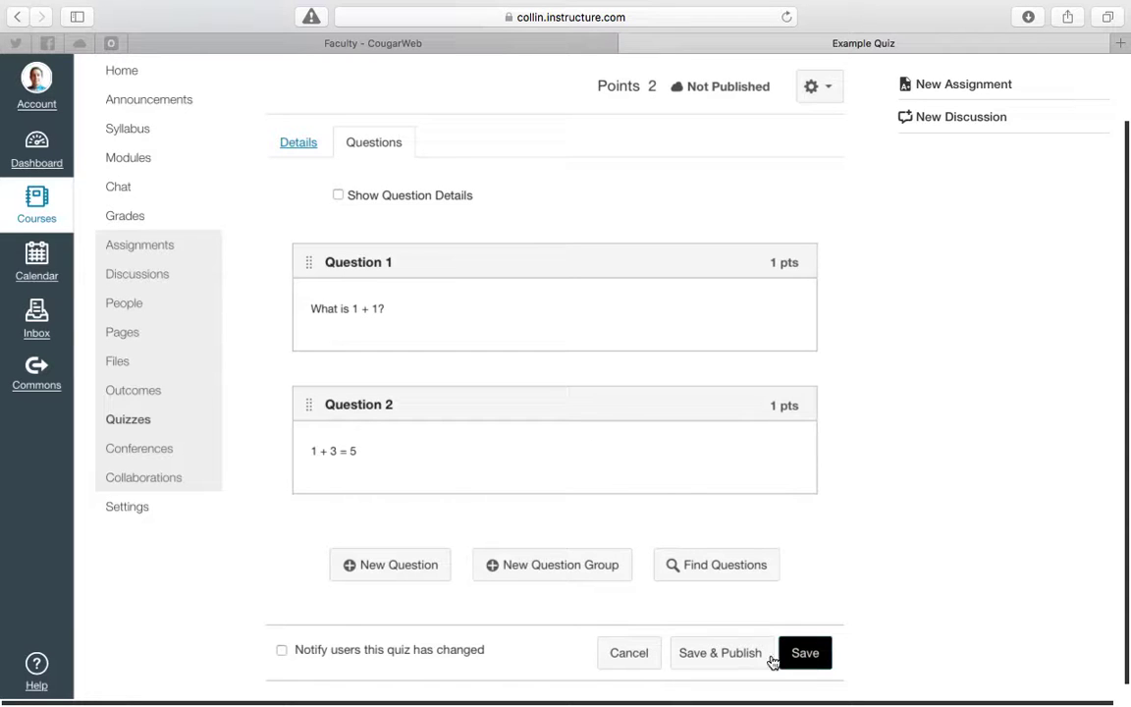
click(721, 660)
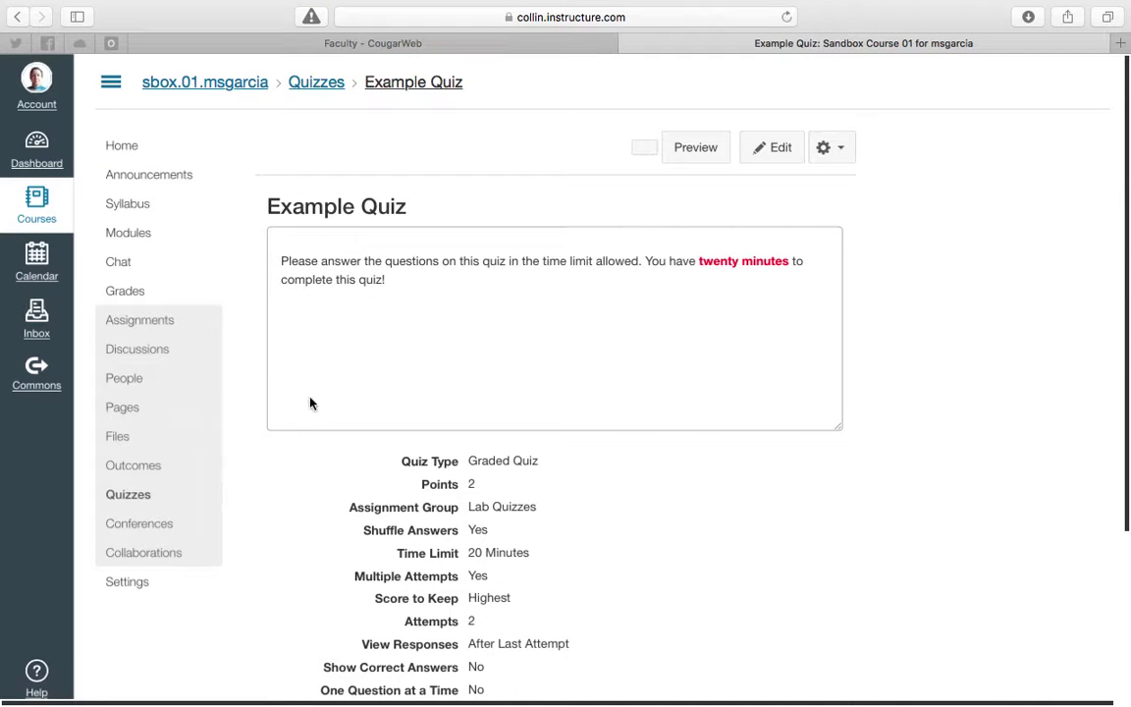
Step: Add the existing Example Quiz to the Unit 1 module as a Quiz item without indentation
click(144, 236)
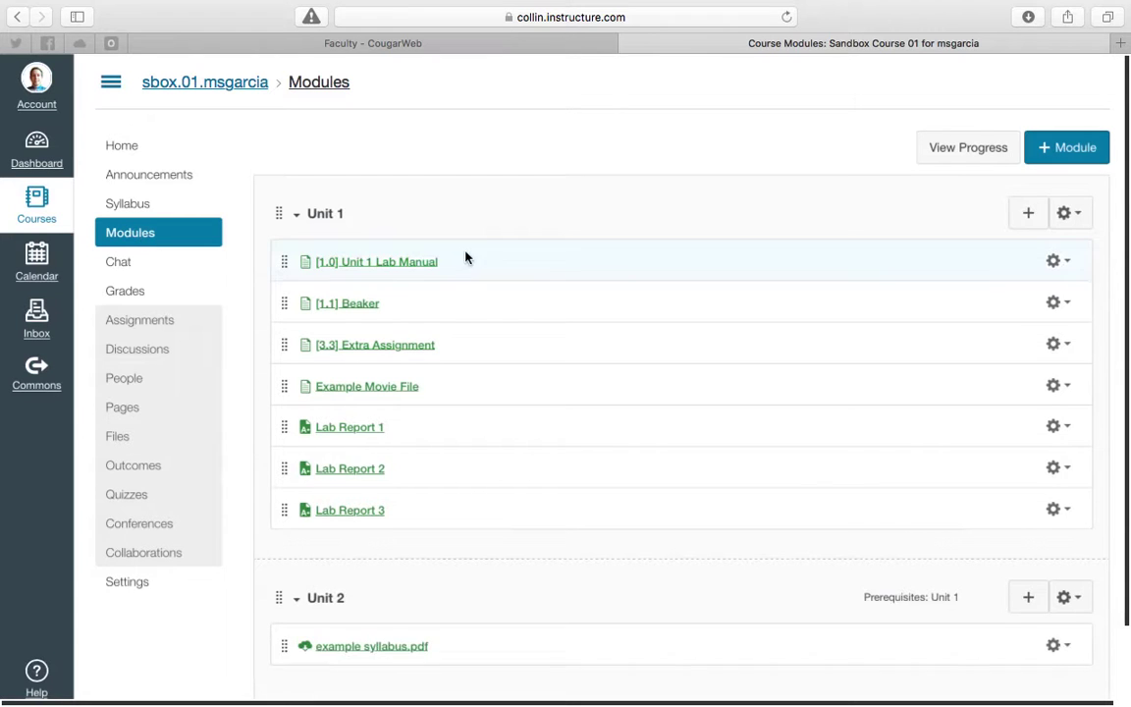
click(1024, 216)
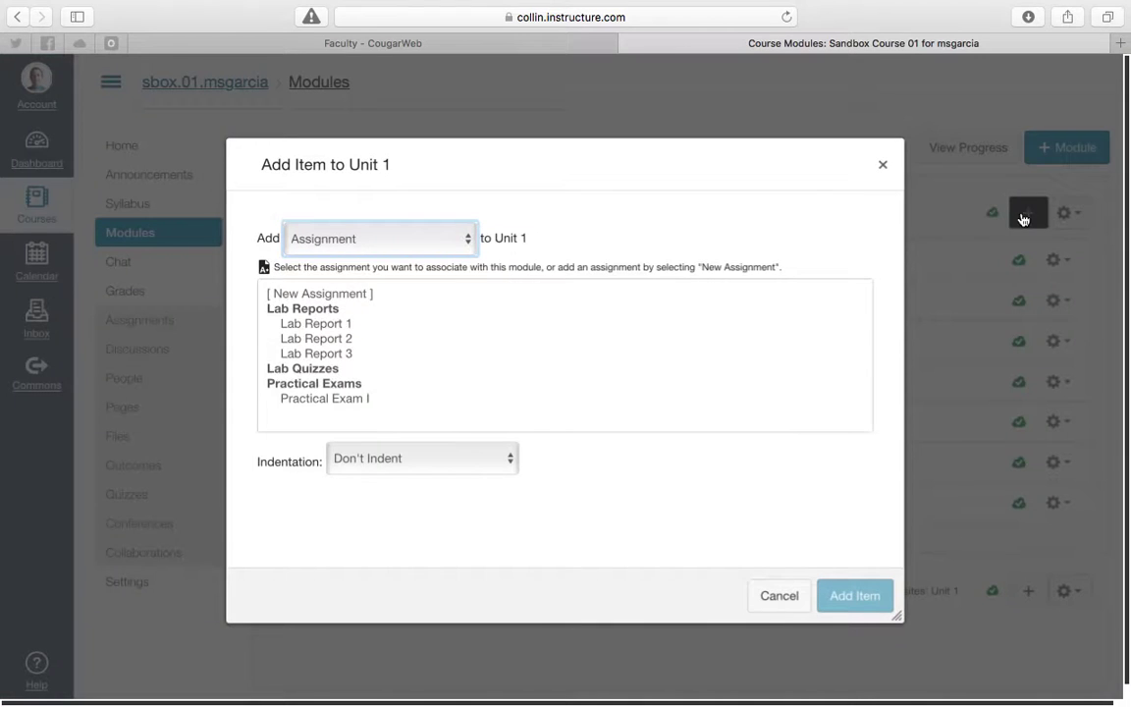
click(303, 371)
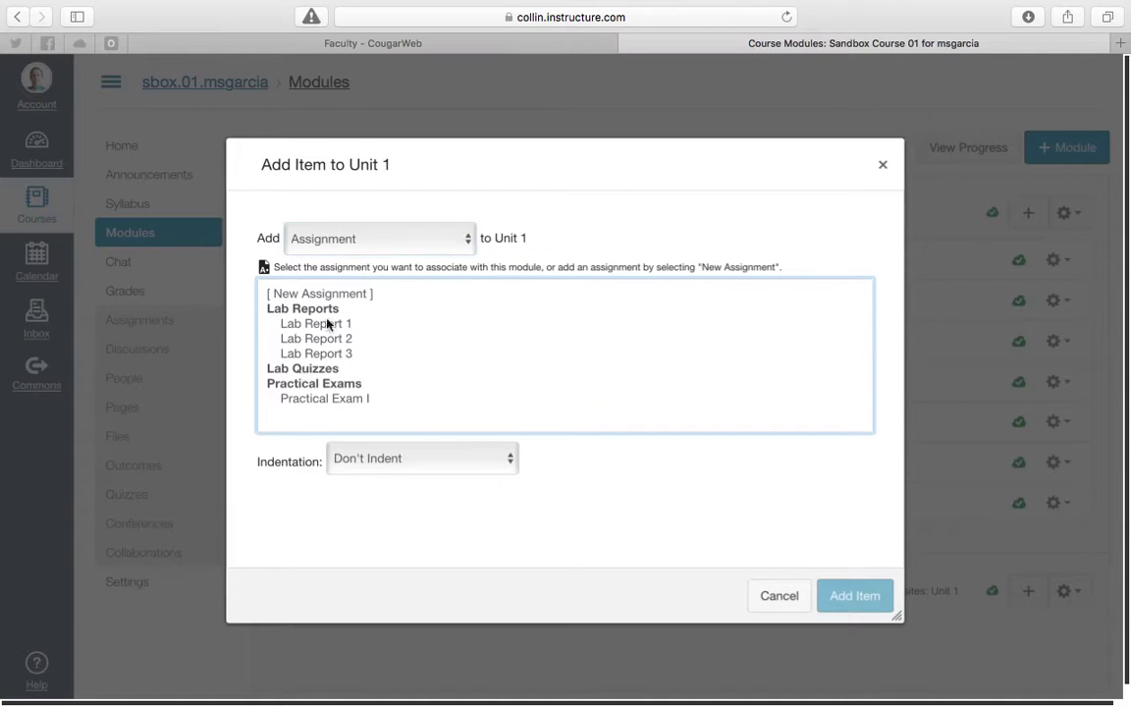
click(369, 245)
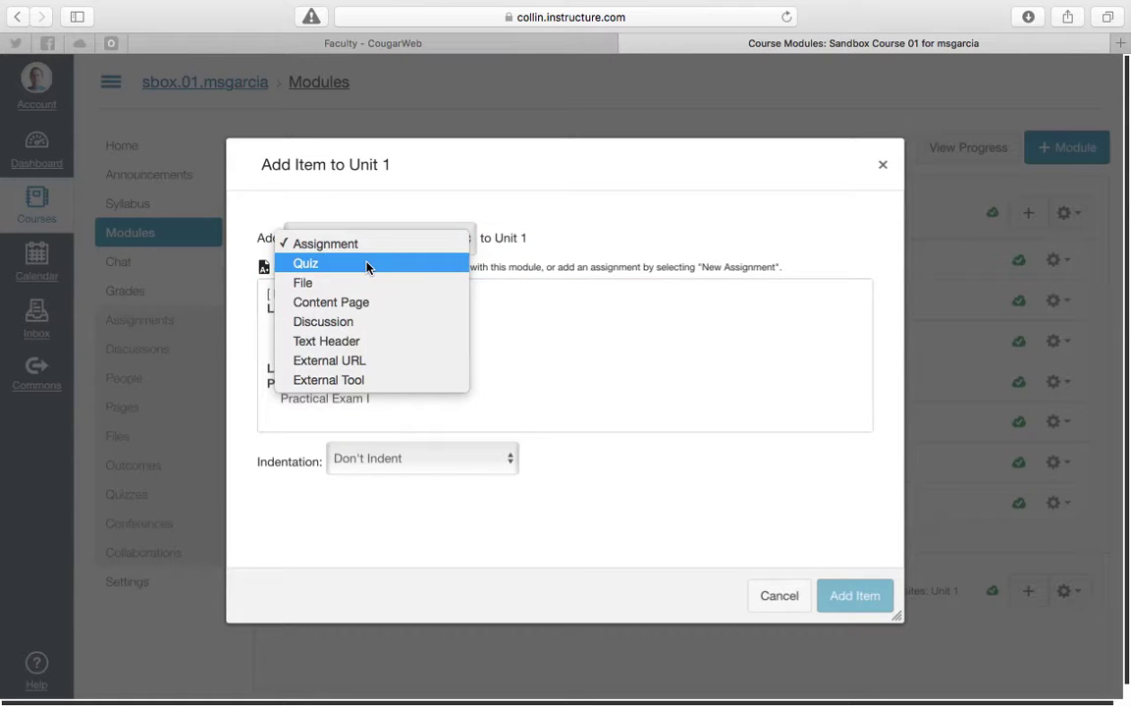
click(366, 264)
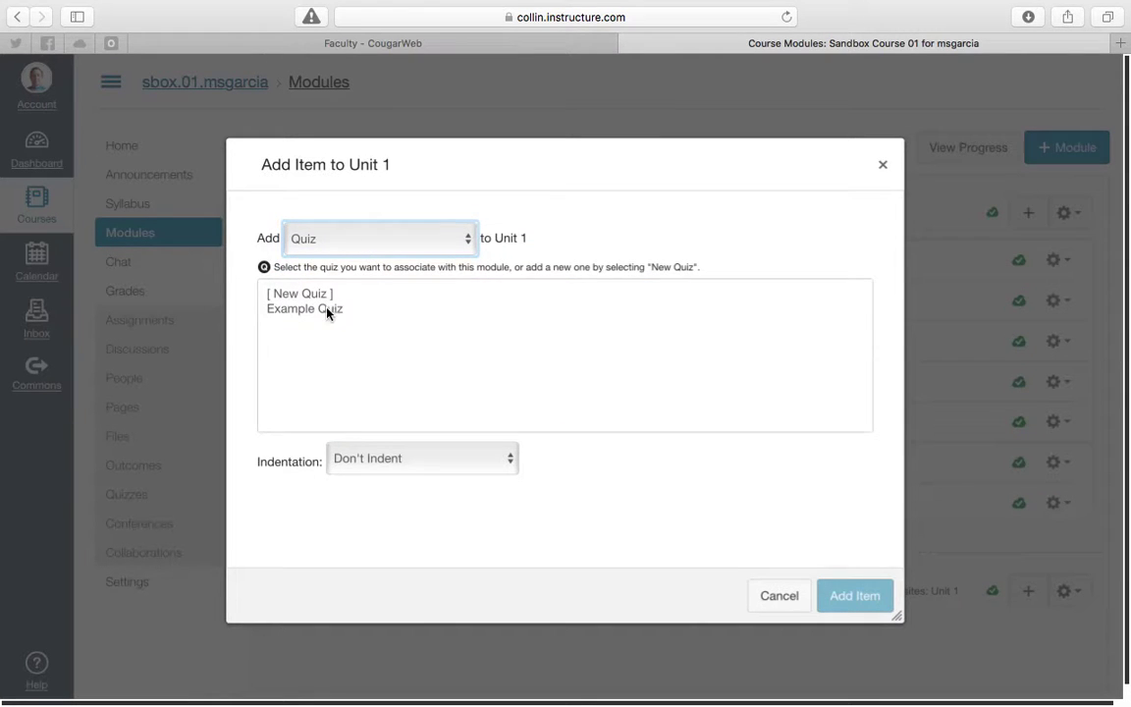
click(330, 310)
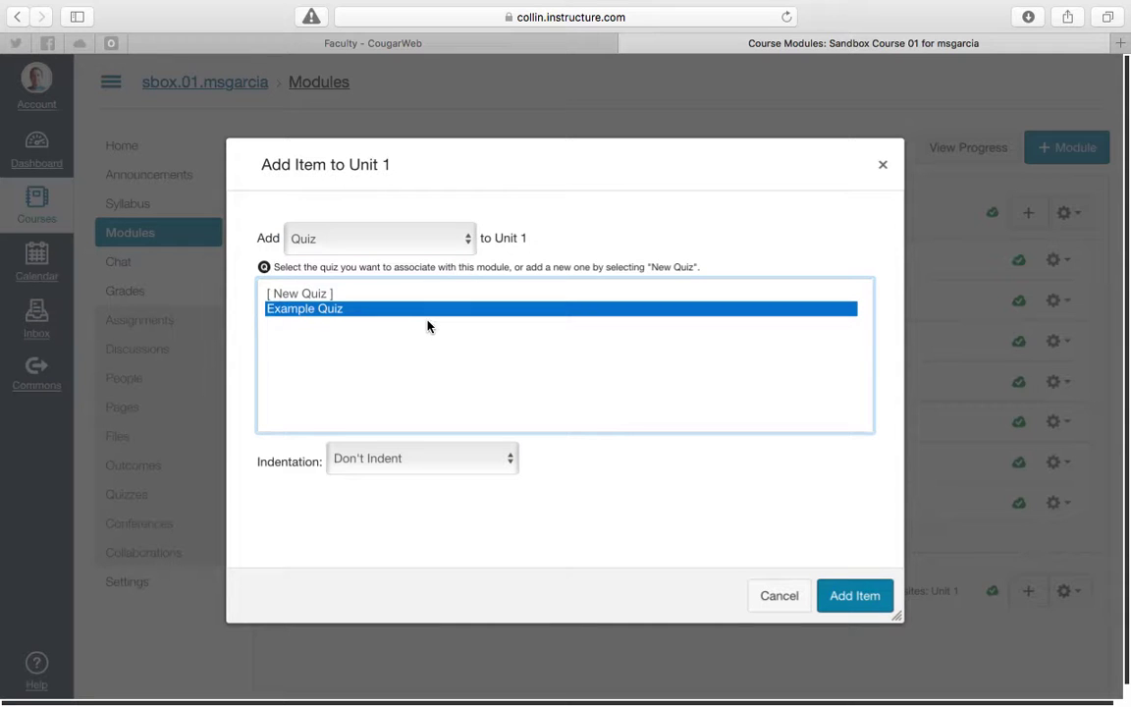
click(850, 595)
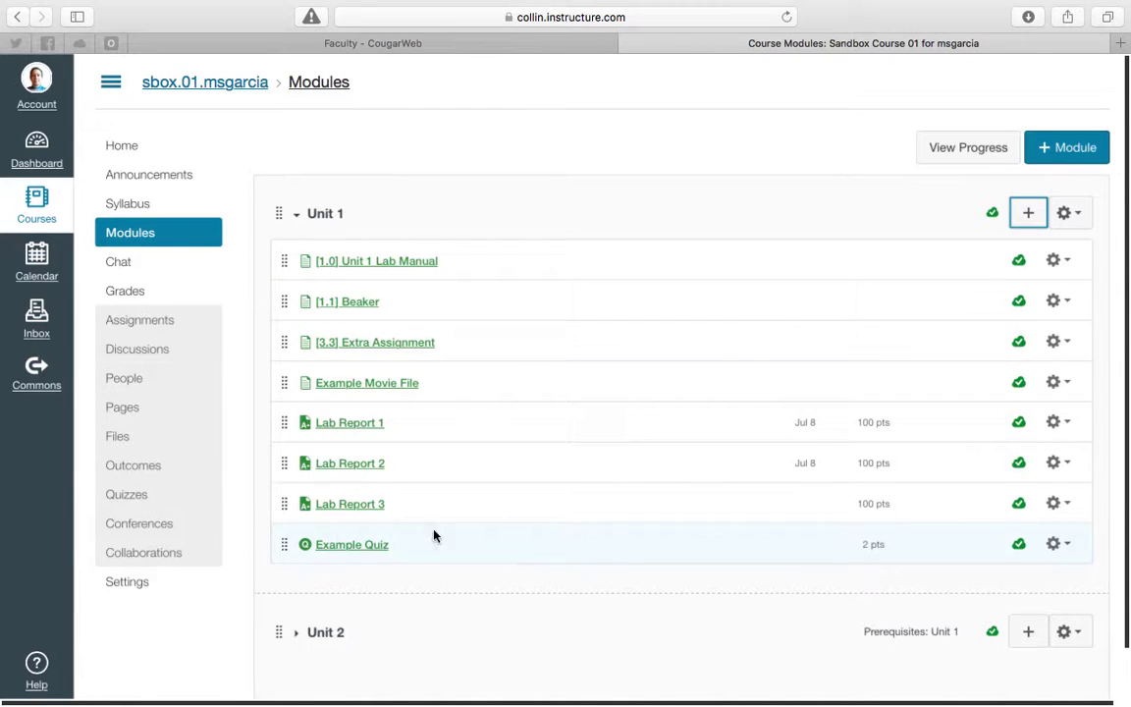
Step: Switch the course to Student View and start taking Example Quiz from the Unit 1 module
click(128, 584)
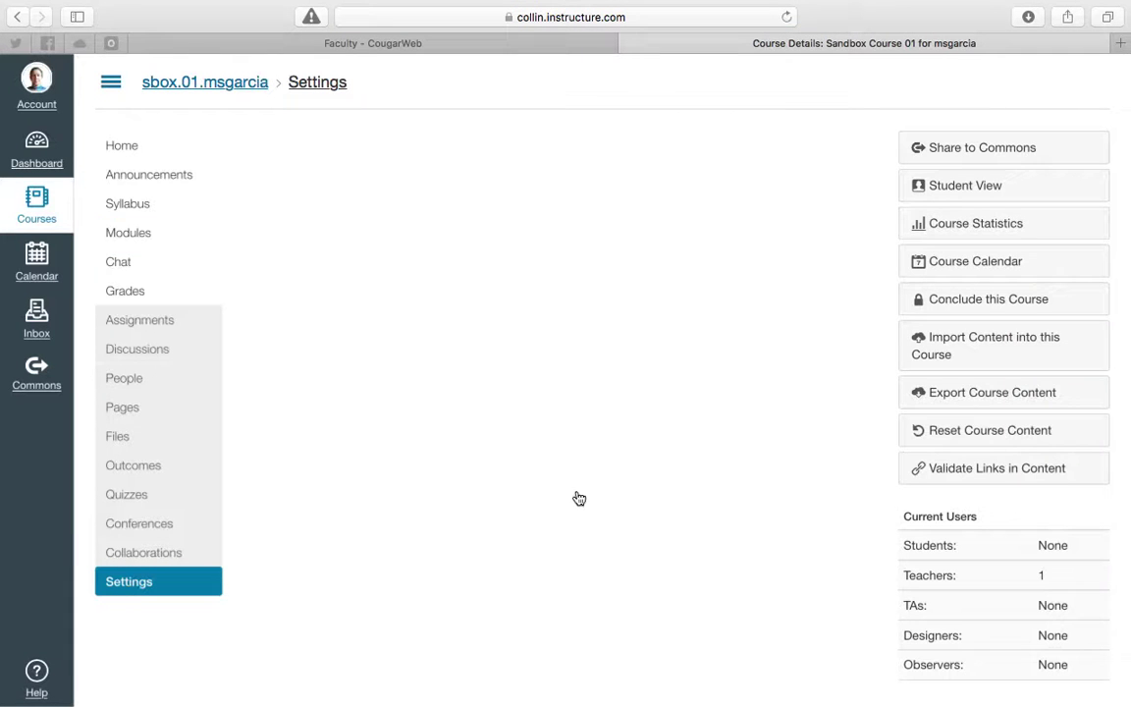
click(974, 190)
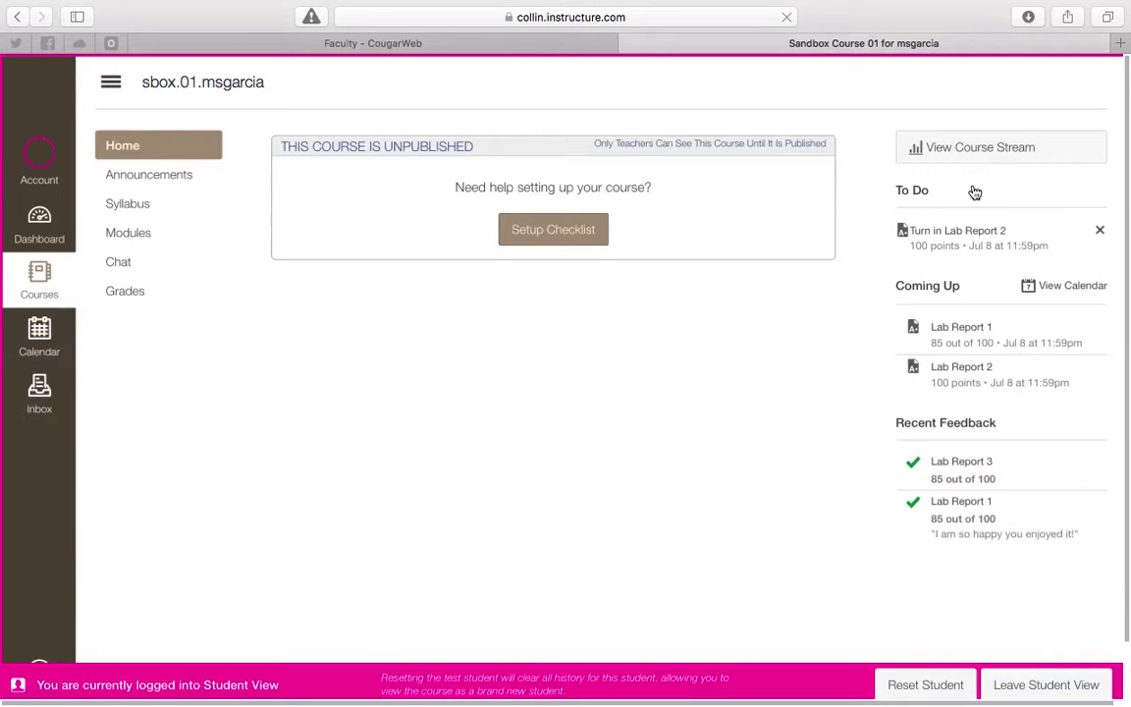
click(136, 241)
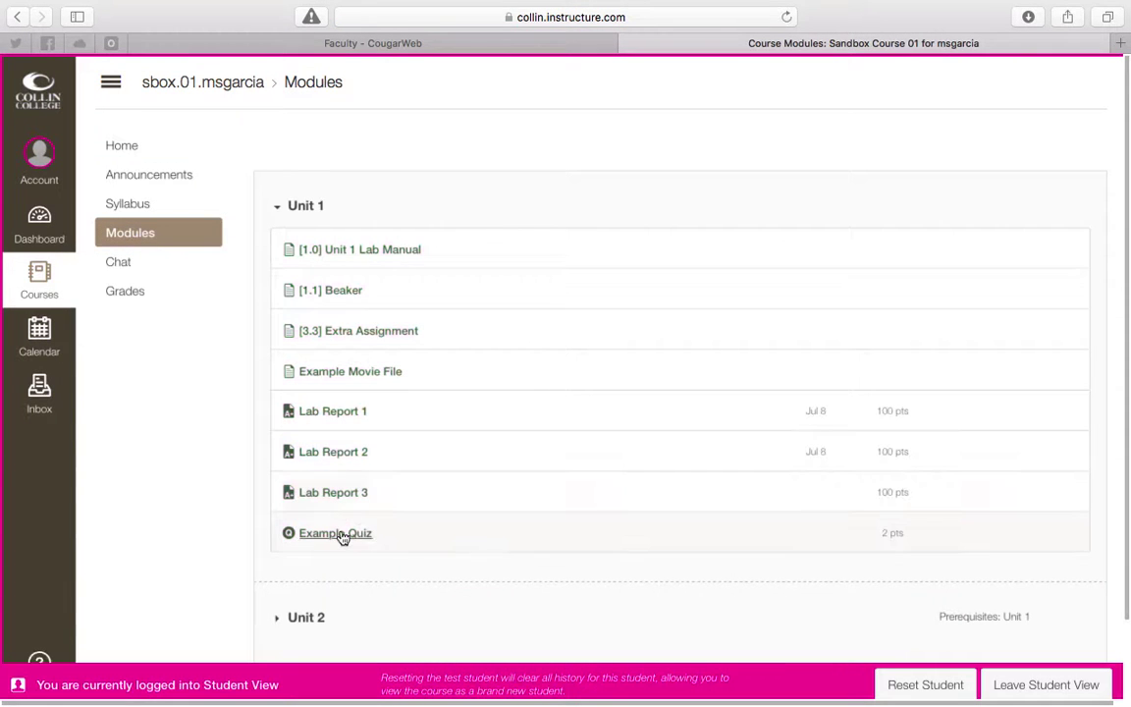
click(342, 536)
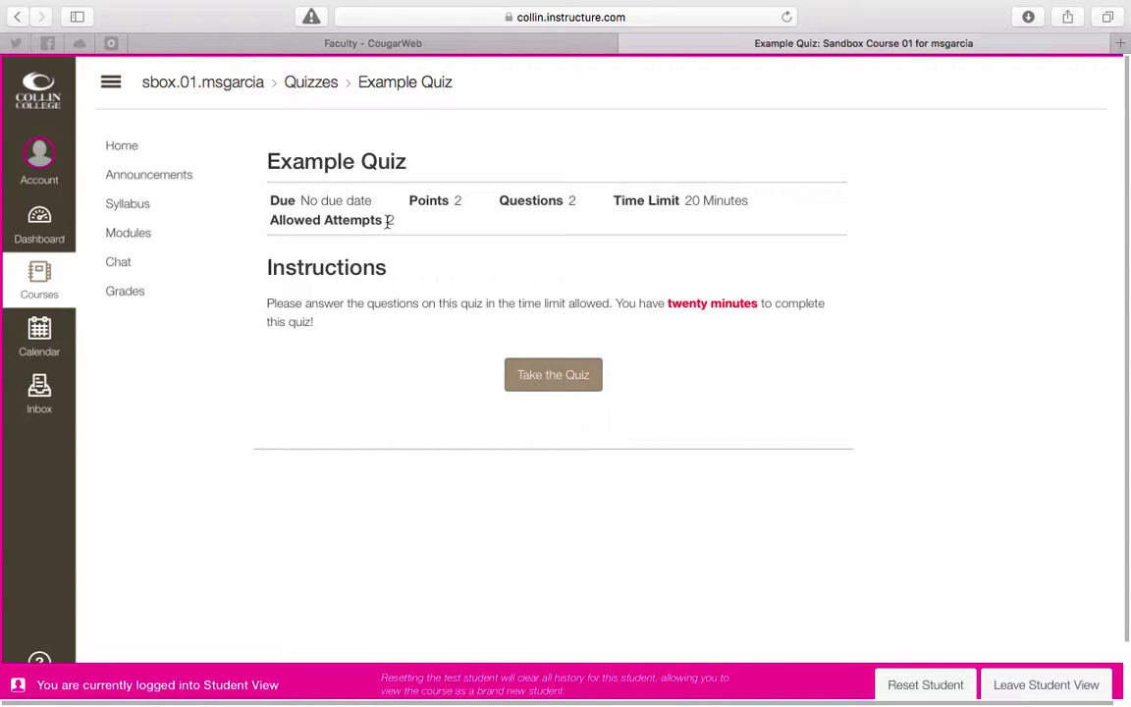
click(552, 375)
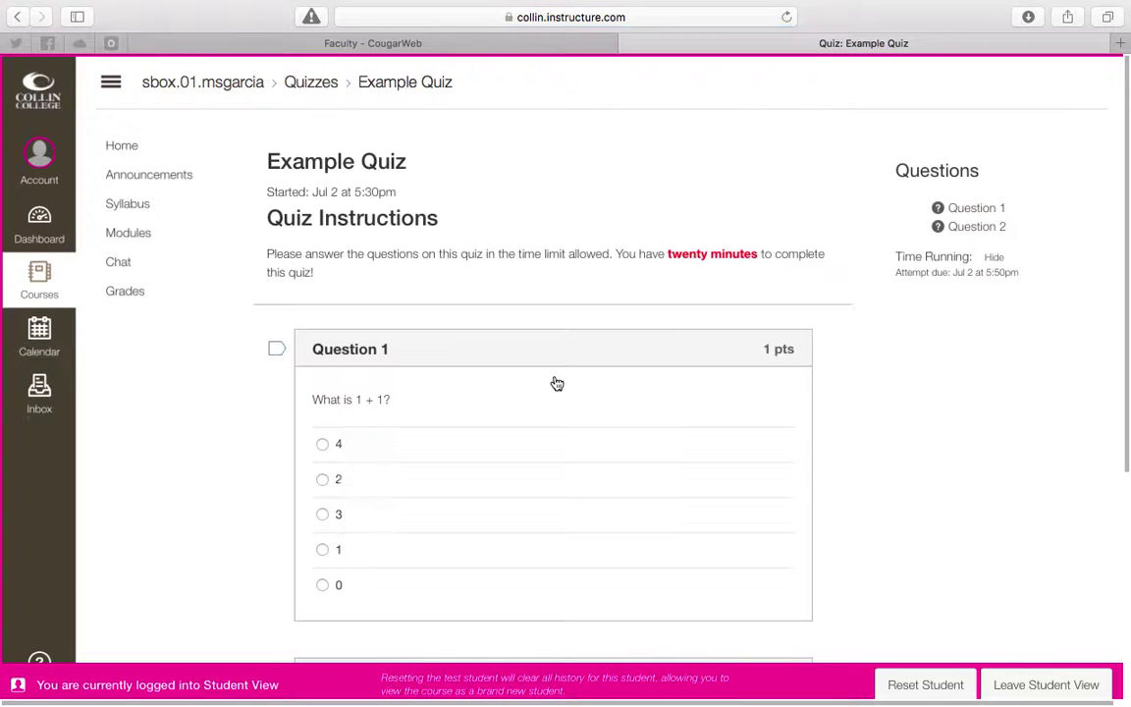
Step: Answer Question 1 with 1 and Question 2 with False in the first quiz attempt
click(972, 227)
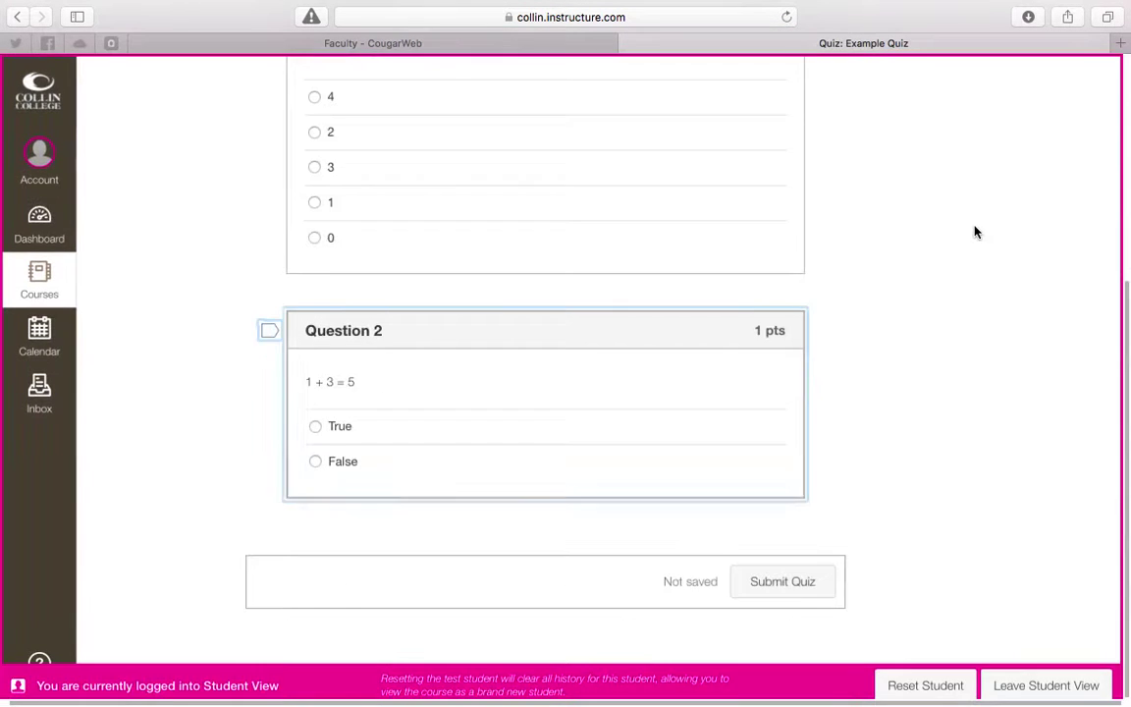
scroll(974, 234, up, 4)
click(973, 211)
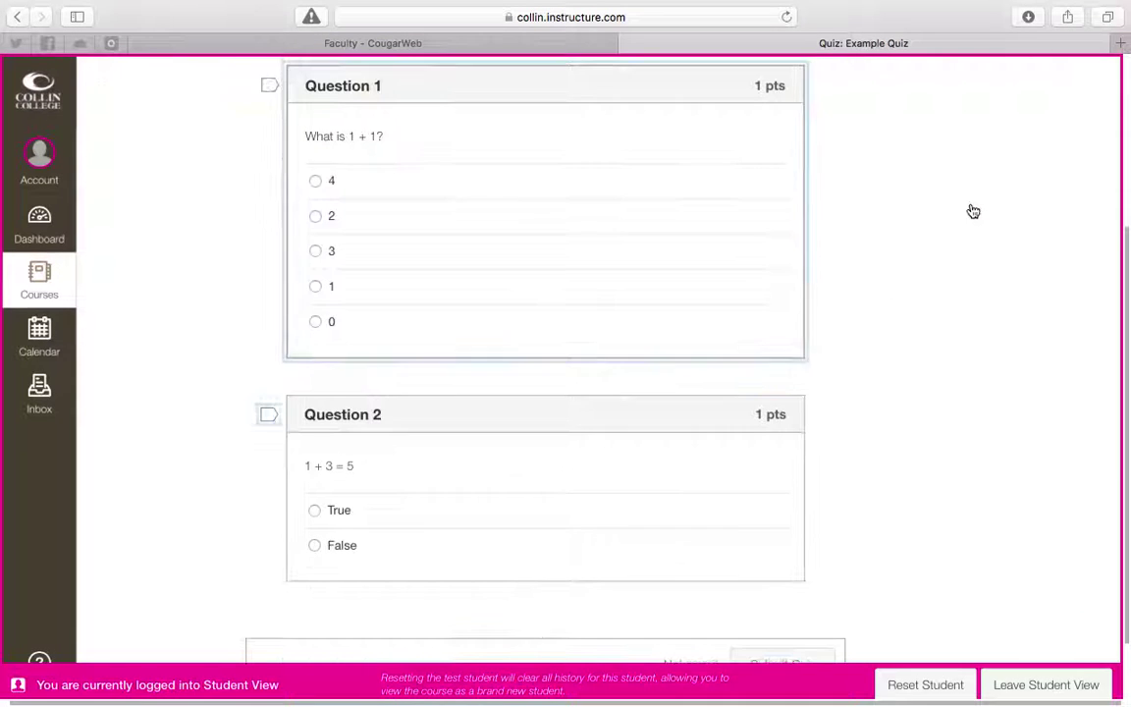
scroll(947, 275, up, 5)
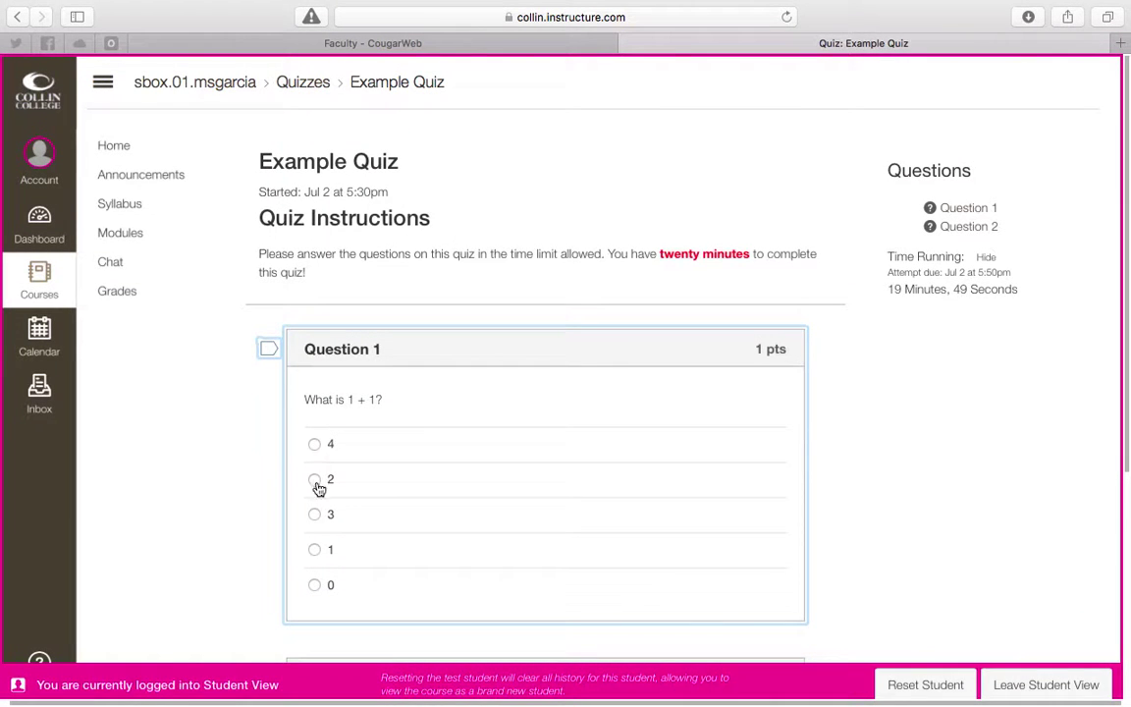
click(314, 549)
scroll(901, 496, down, 2)
scroll(901, 496, down, 3)
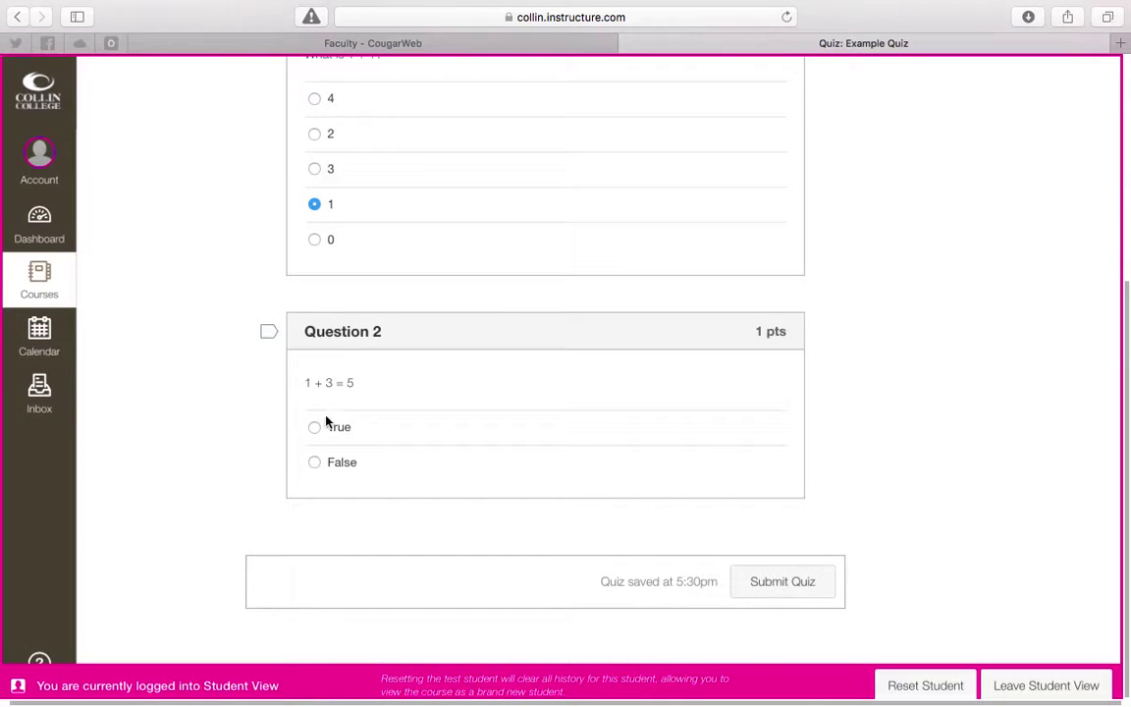
click(315, 466)
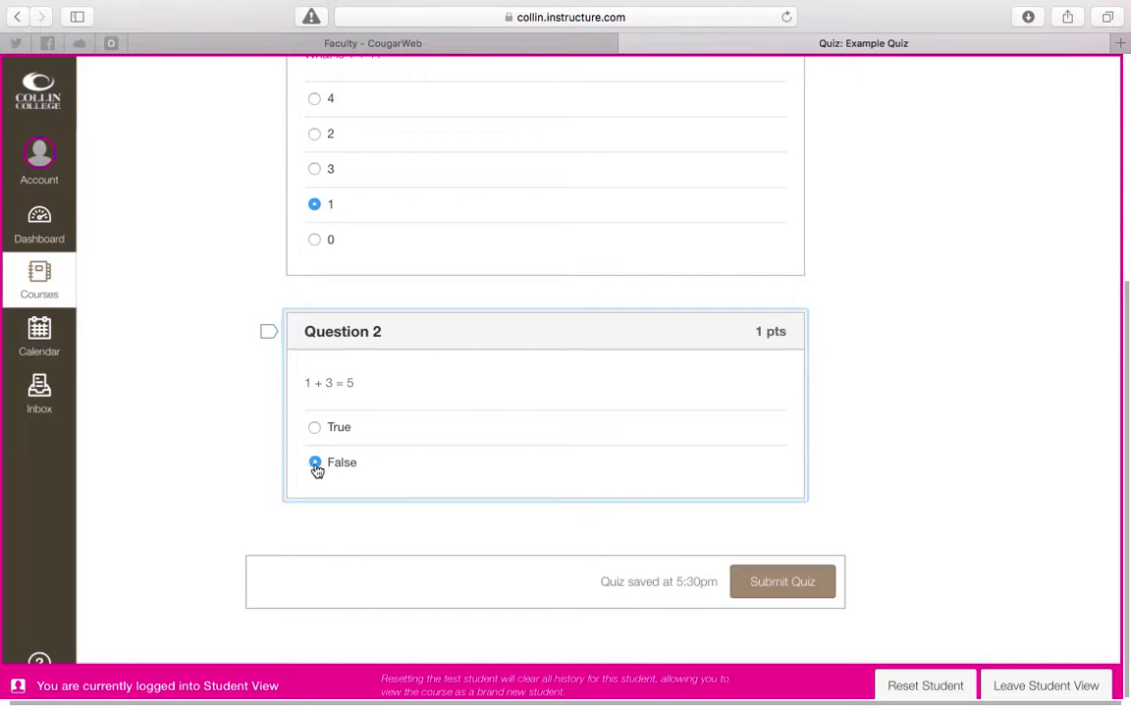
Step: Flag Question 1 so it is marked in the quiz's question list
scroll(265, 432, up, 5)
click(268, 348)
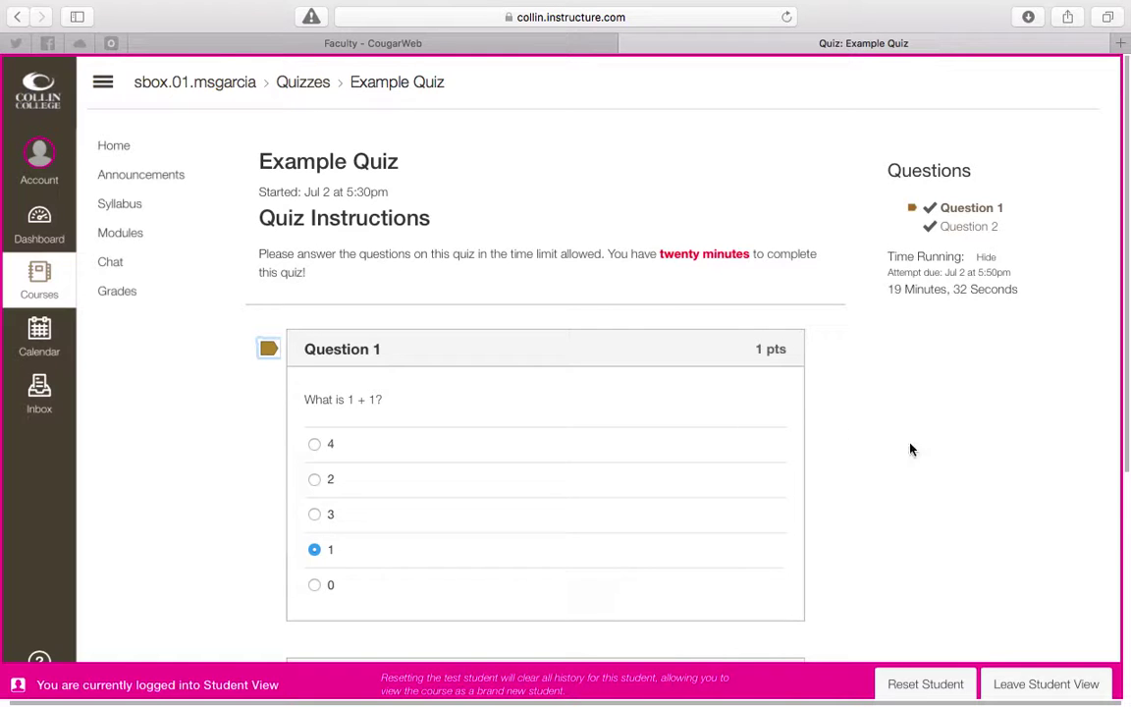
scroll(858, 416, down, 4)
scroll(858, 416, up, 4)
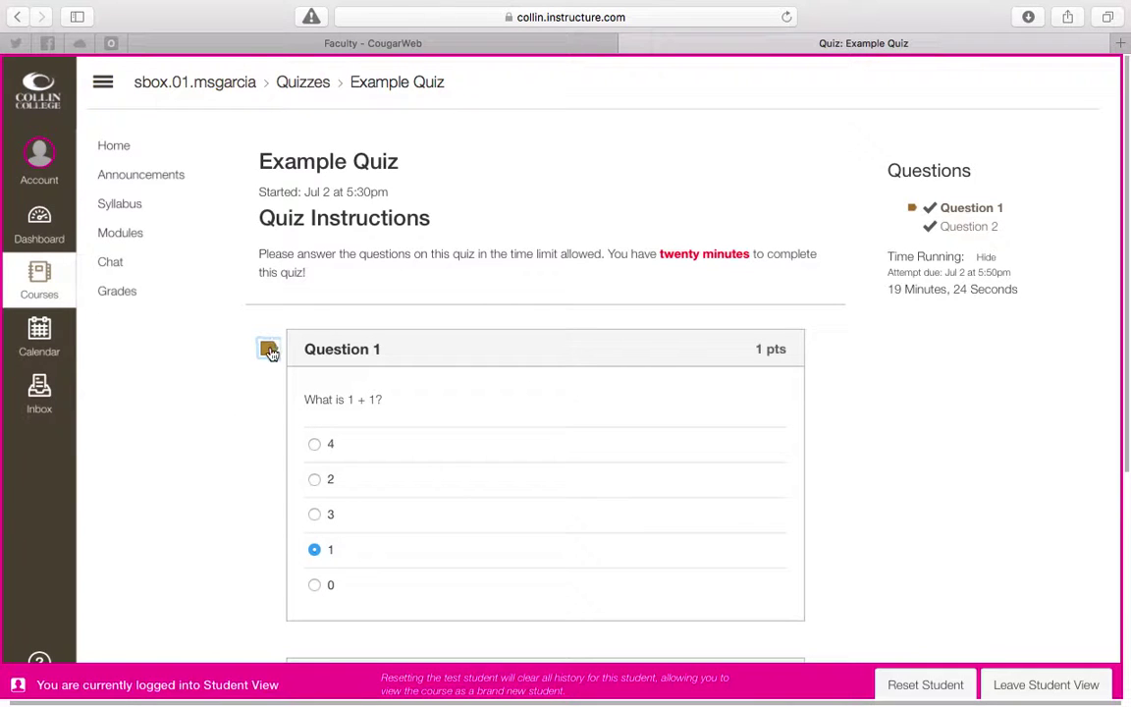
Step: Submit the first quiz attempt and check the current score in the last attempt details
scroll(819, 388, down, 1)
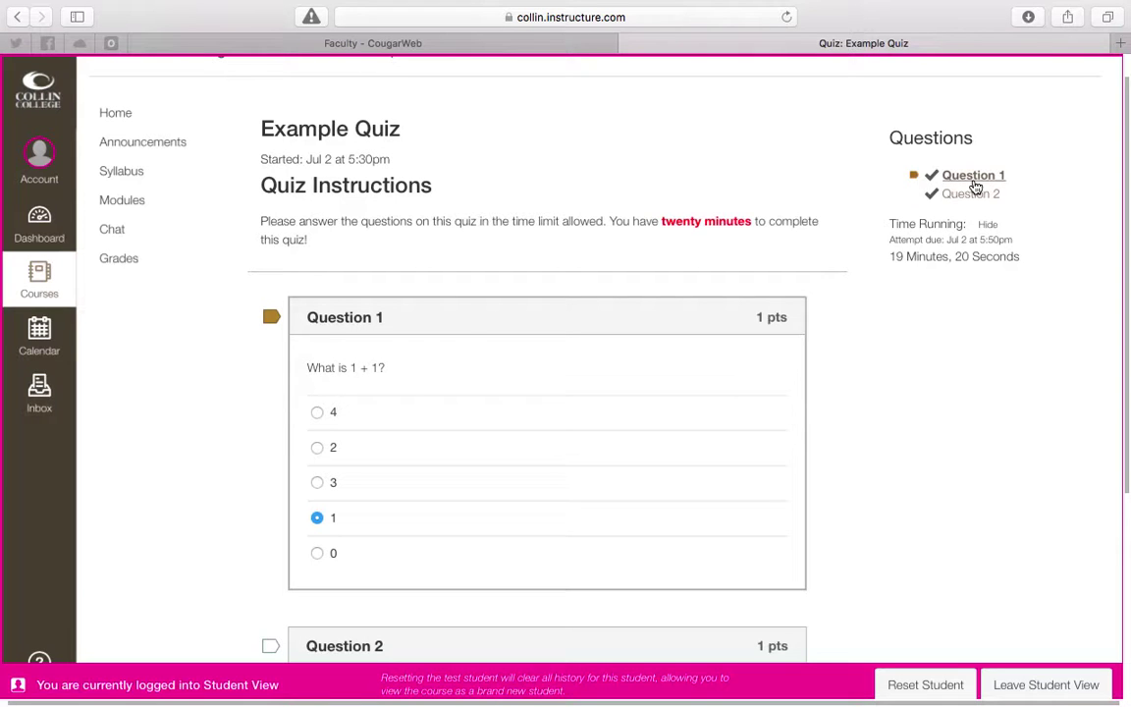
scroll(868, 318, down, 5)
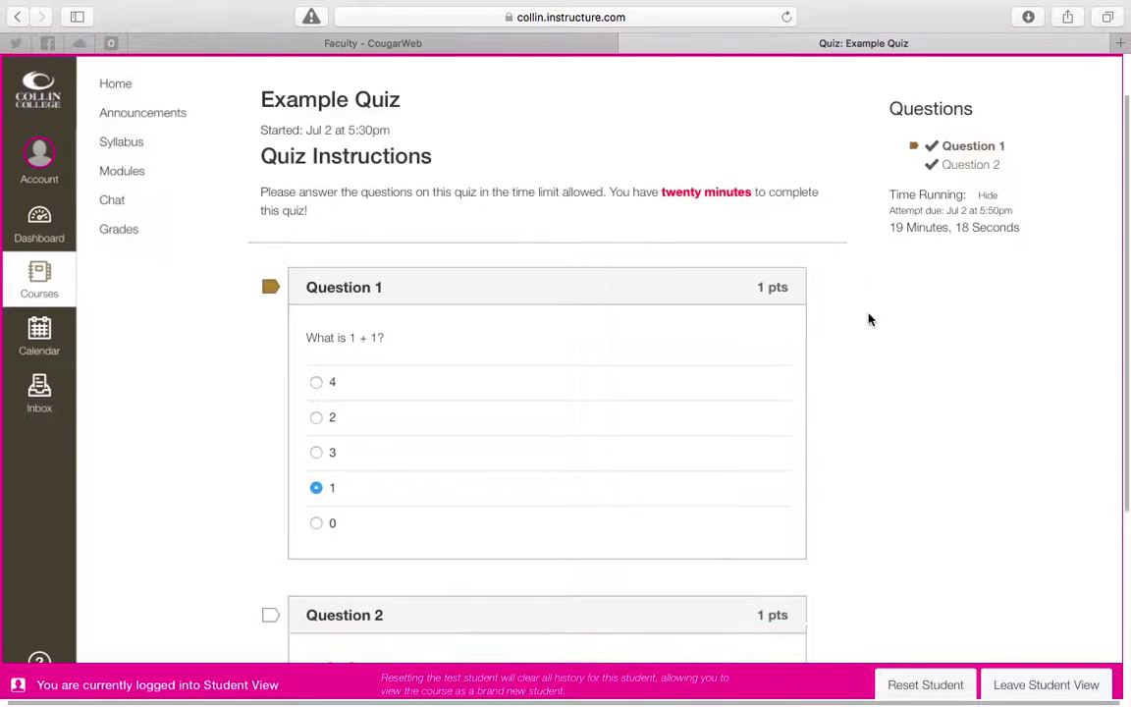
scroll(868, 318, up, 5)
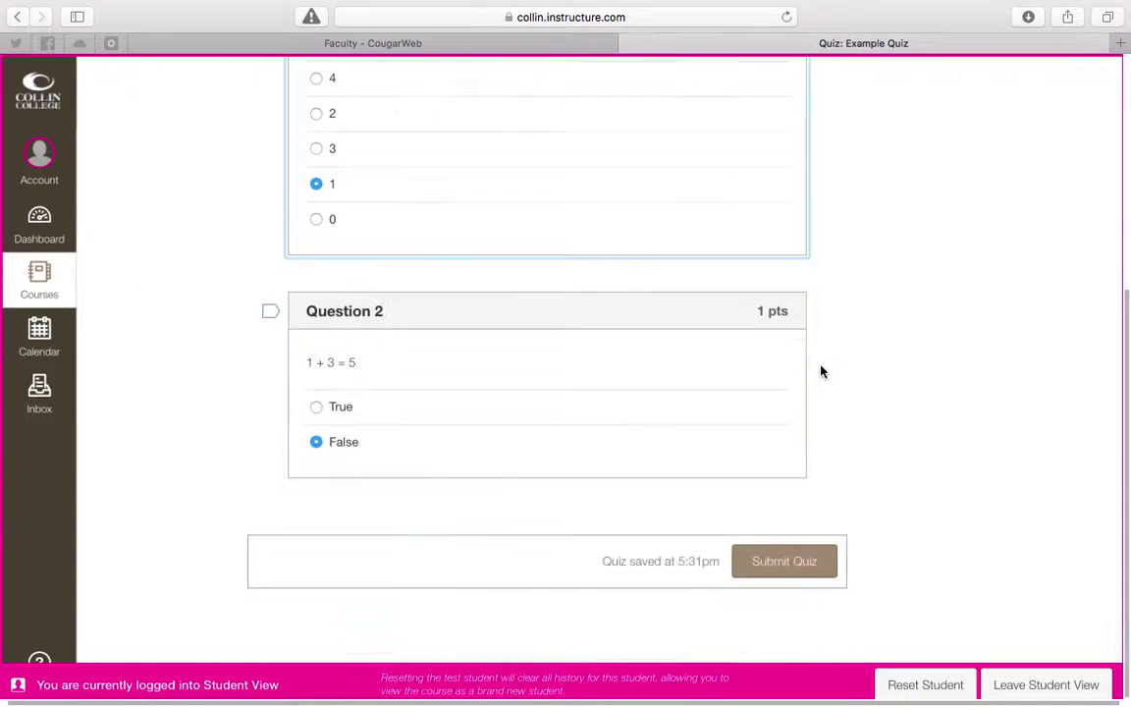
scroll(821, 371, down, 5)
click(765, 599)
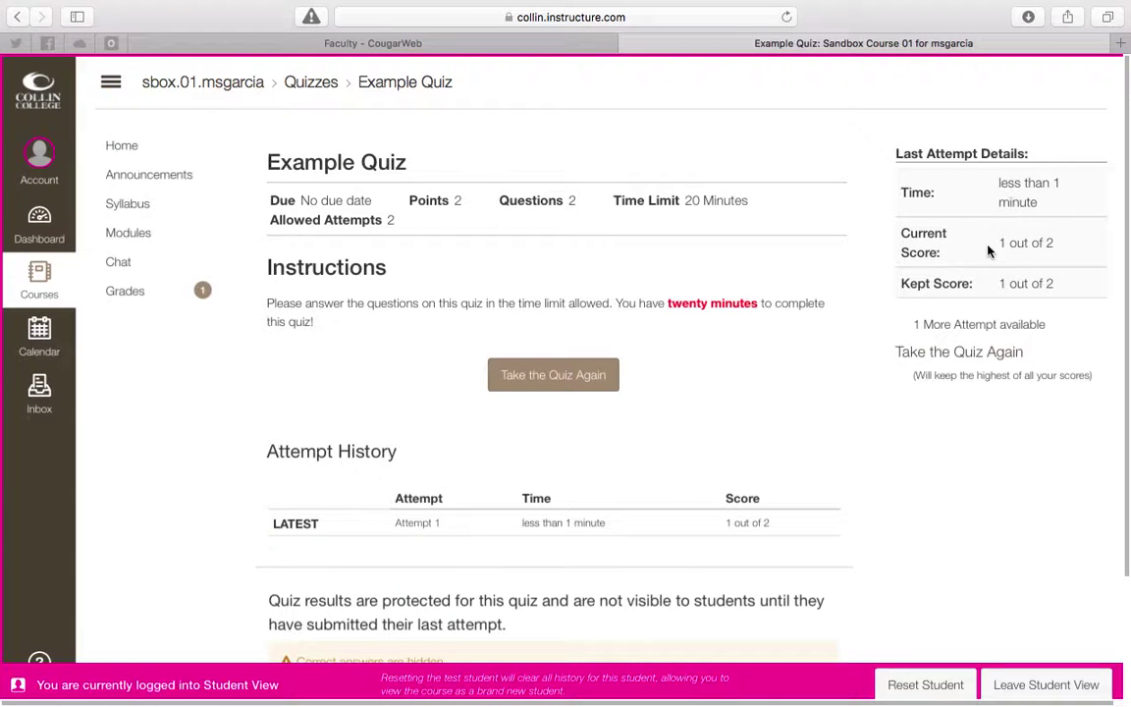
drag(999, 244, 1053, 245)
click(1051, 248)
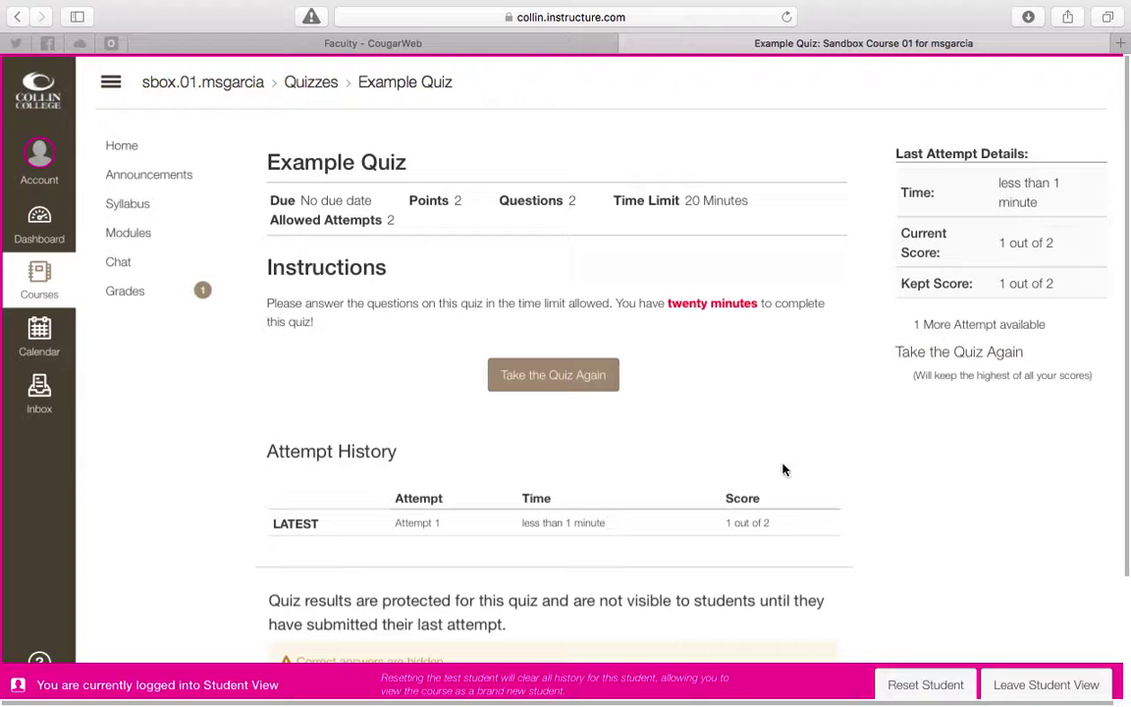
Step: Take the quiz again, answering Question 2 with False and Question 1 with 2, and submit the attempt
click(552, 381)
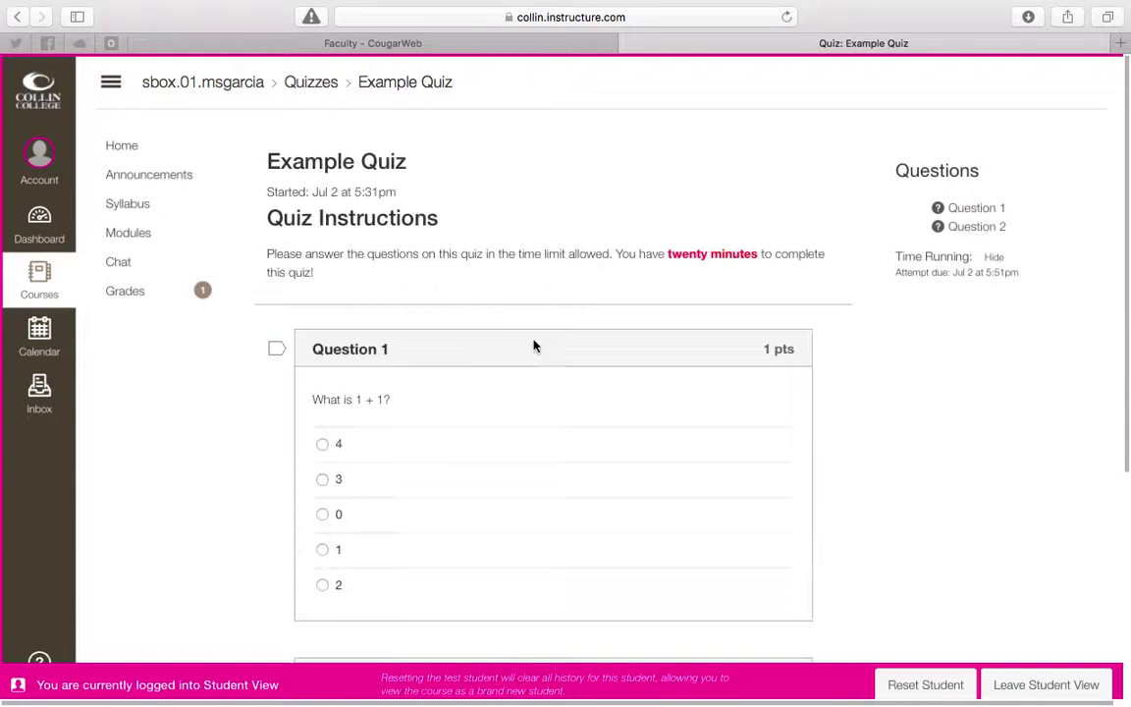
scroll(408, 410, down, 3)
scroll(409, 409, down, 3)
click(323, 513)
scroll(403, 485, up, 6)
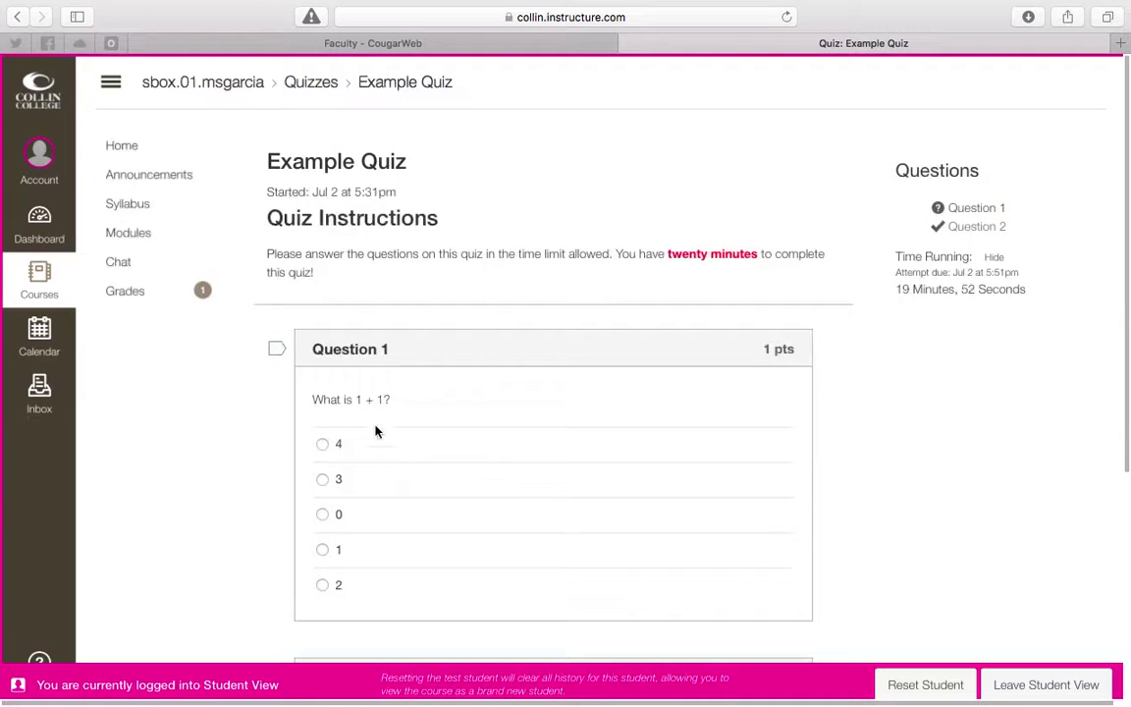
click(325, 585)
scroll(609, 512, down, 7)
click(784, 583)
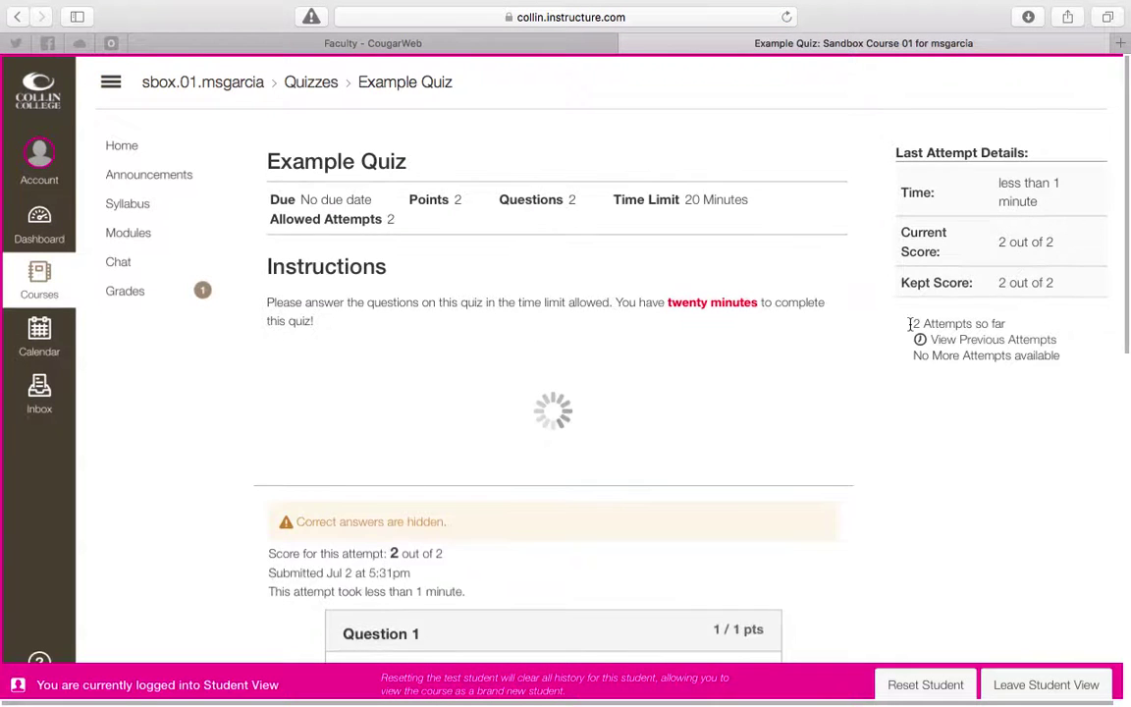
Step: Review the submitted results, including the selected answers, feedback comments and points for both questions
scroll(908, 328, down, 5)
scroll(909, 338, down, 2)
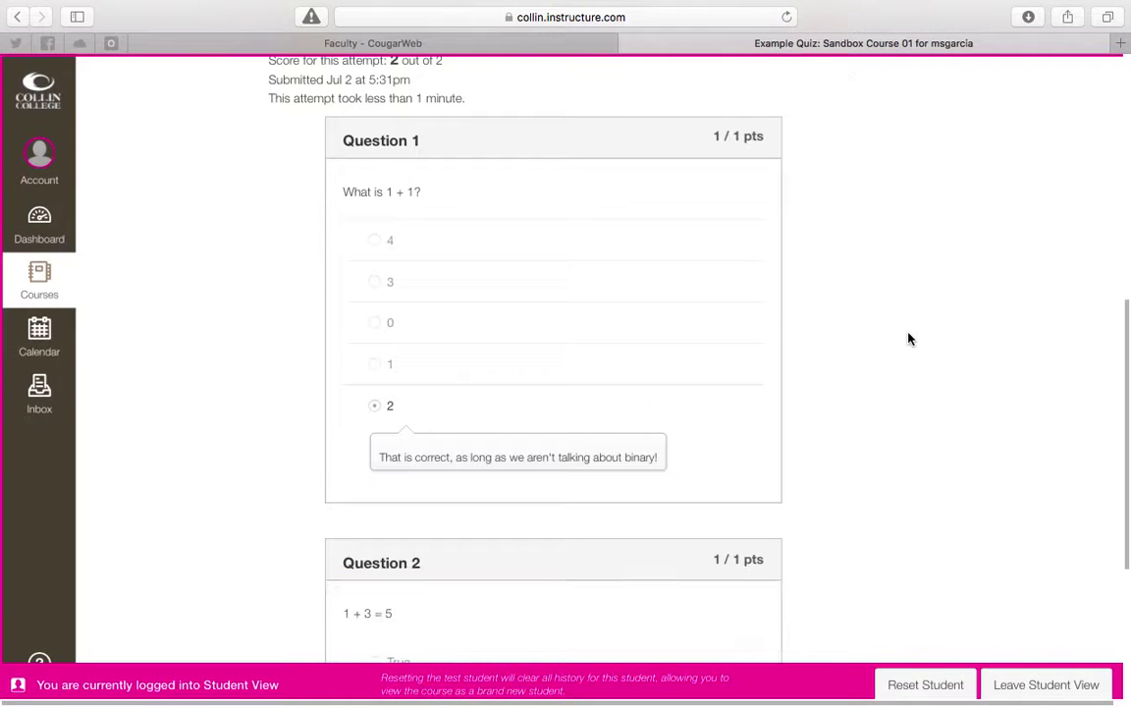
scroll(638, 416, down, 5)
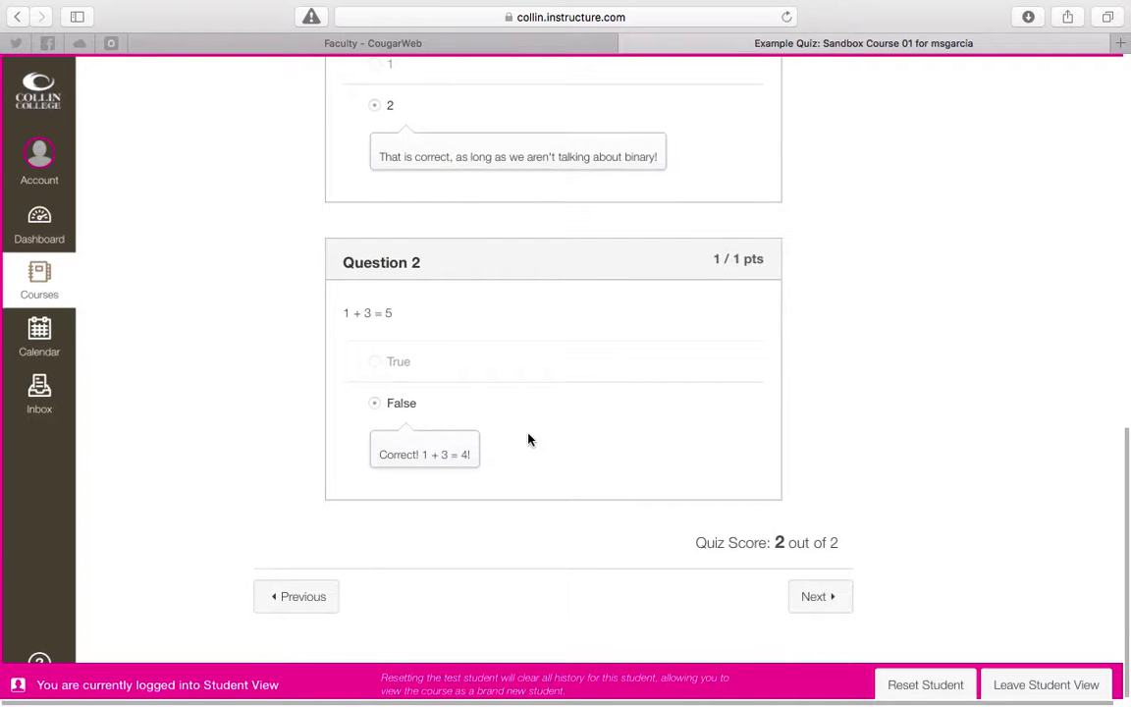
scroll(528, 439, up, 10)
scroll(529, 440, down, 6)
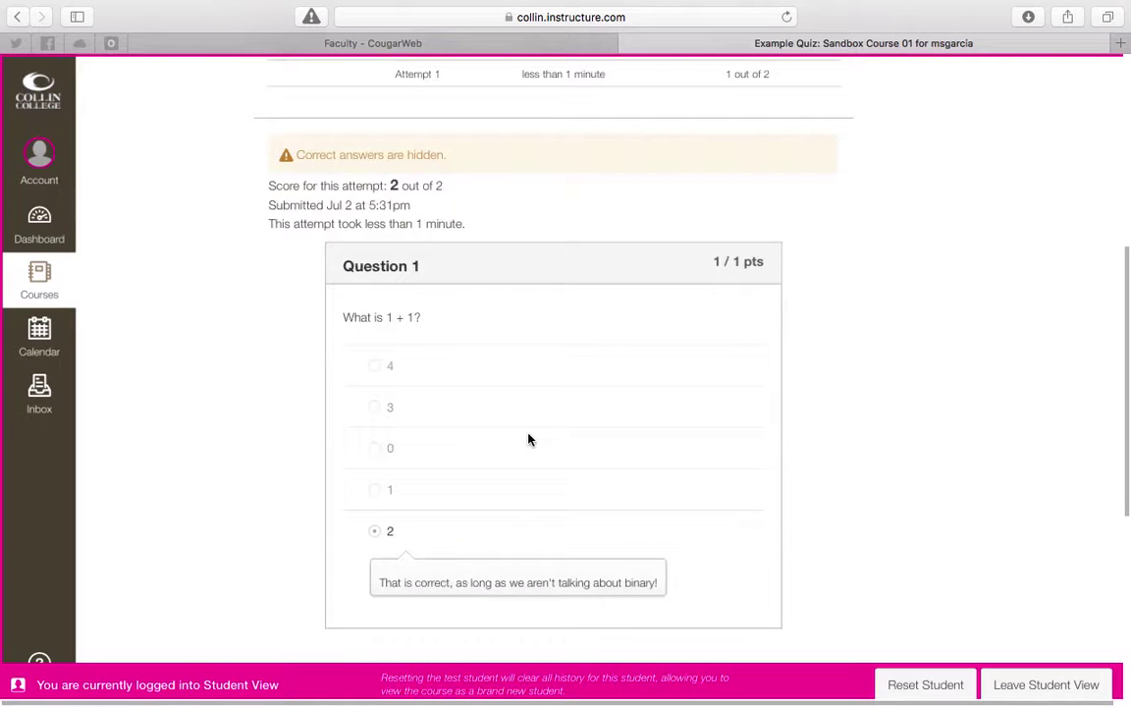
scroll(528, 439, down, 1)
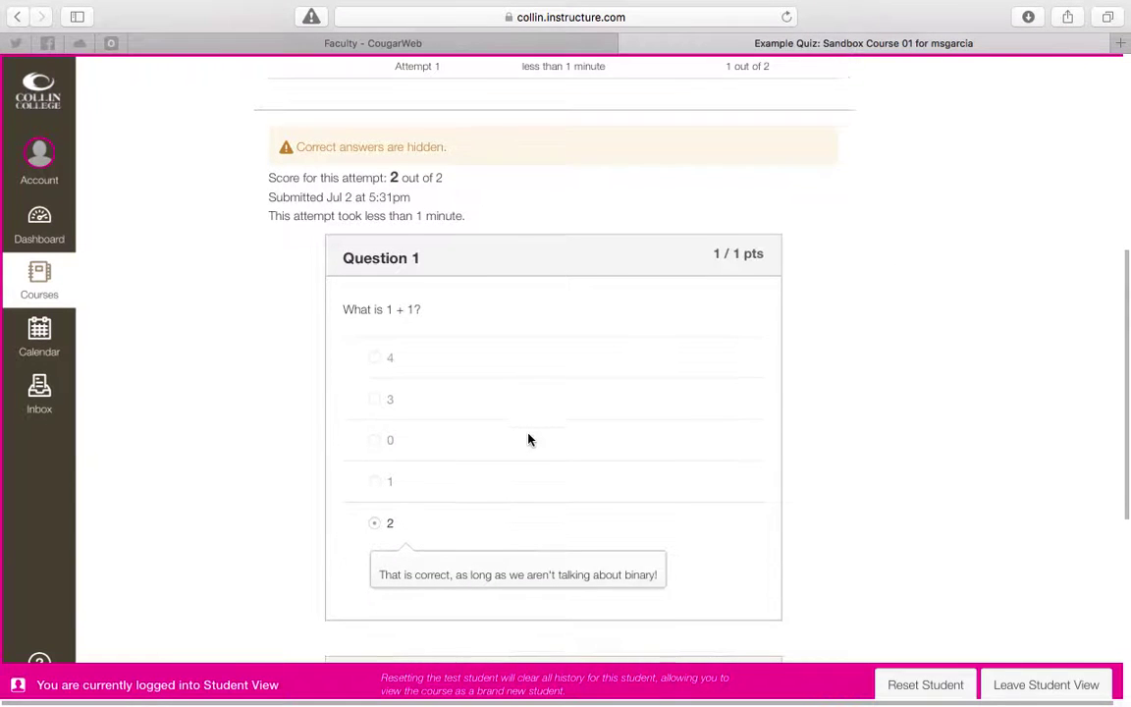
scroll(528, 469, down, 5)
scroll(528, 469, up, 10)
scroll(528, 467, down, 4)
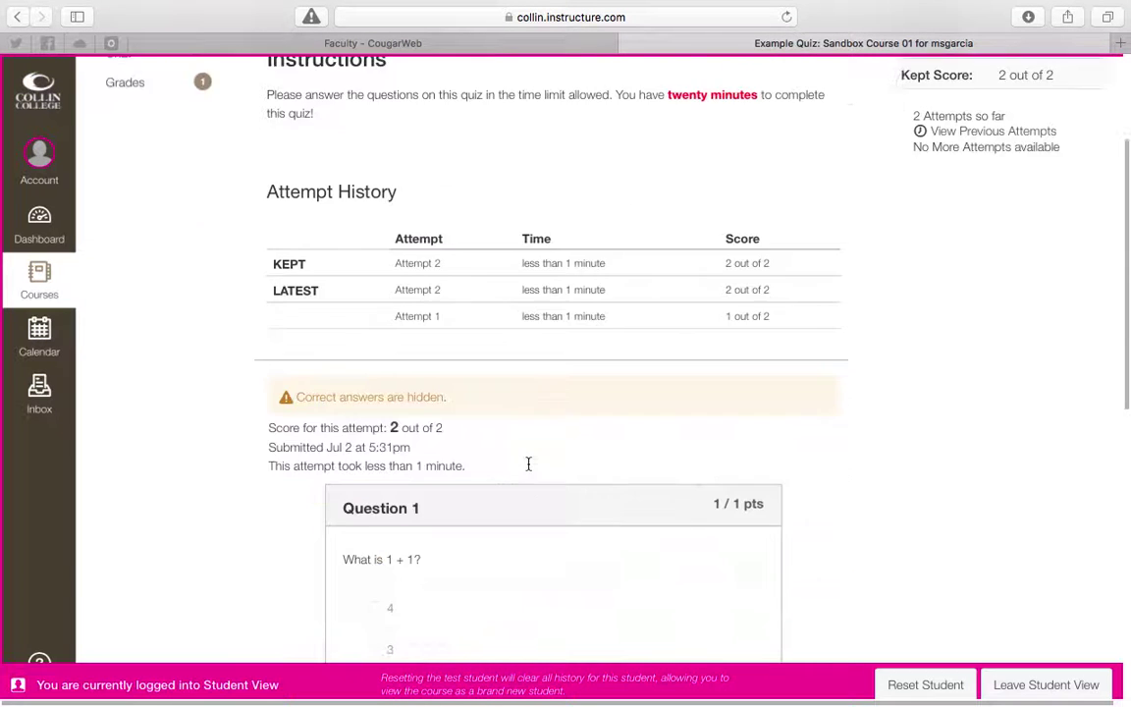
scroll(528, 464, up, 6)
scroll(528, 465, down, 10)
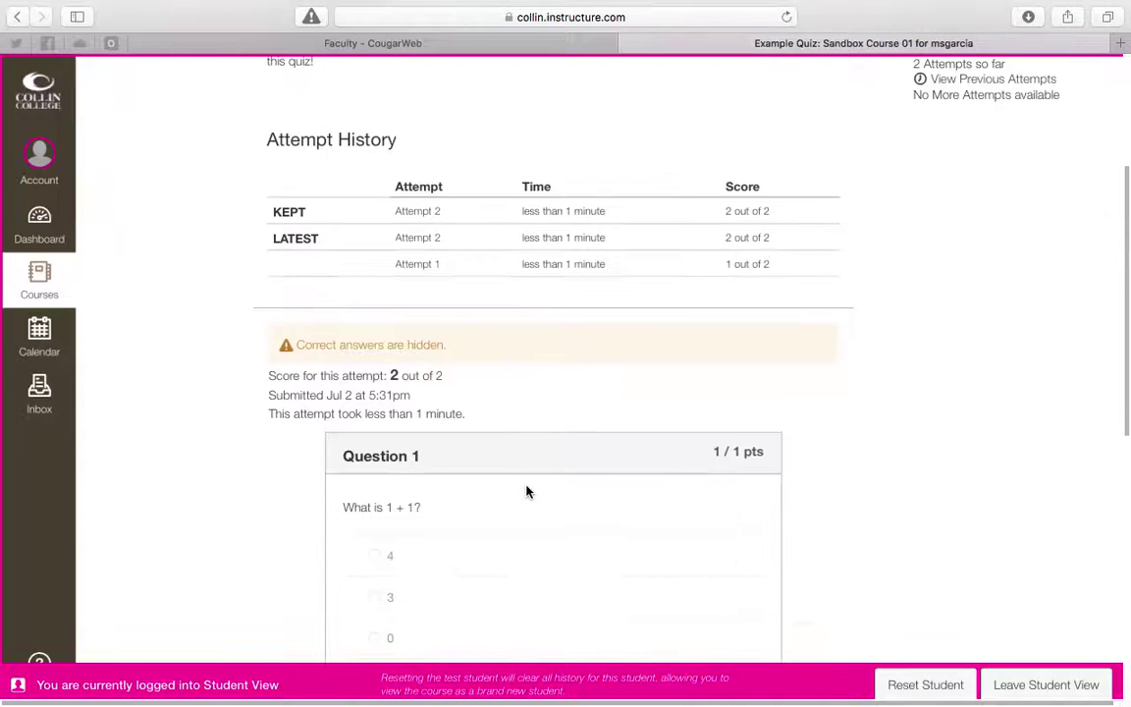
scroll(526, 492, down, 3)
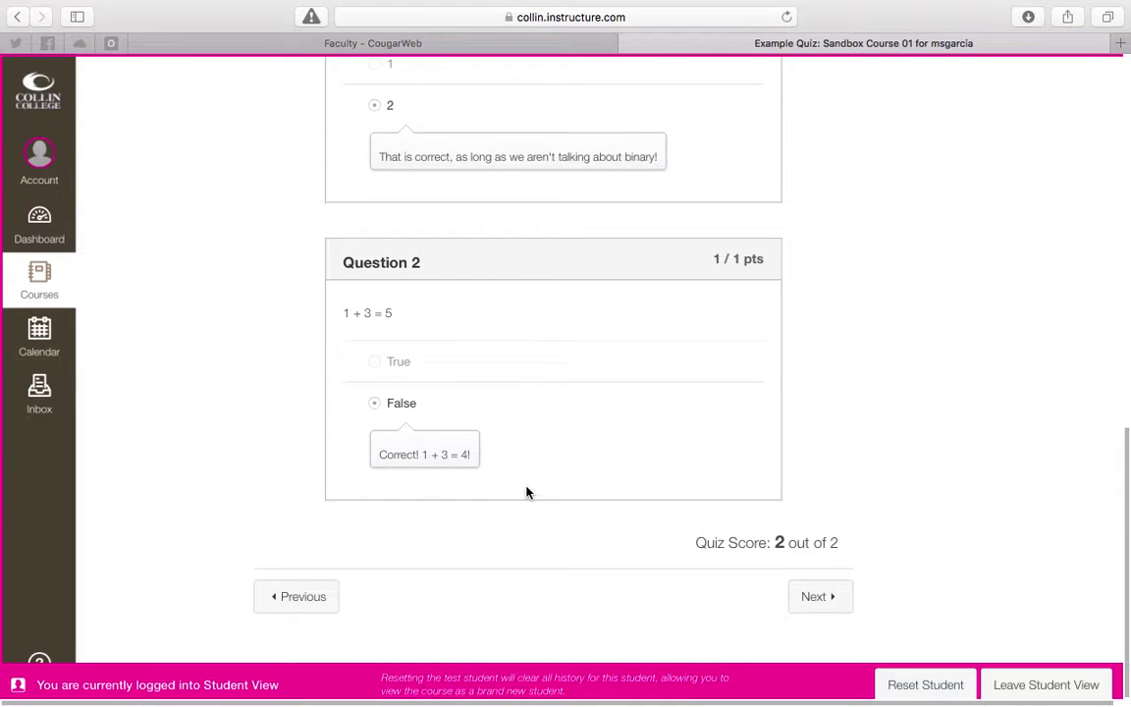
scroll(526, 491, up, 12)
Step: Highlight the rows of the attempt history to compare the kept, latest and earlier attempts
drag(345, 445, 434, 447)
click(435, 441)
click(345, 446)
click(431, 447)
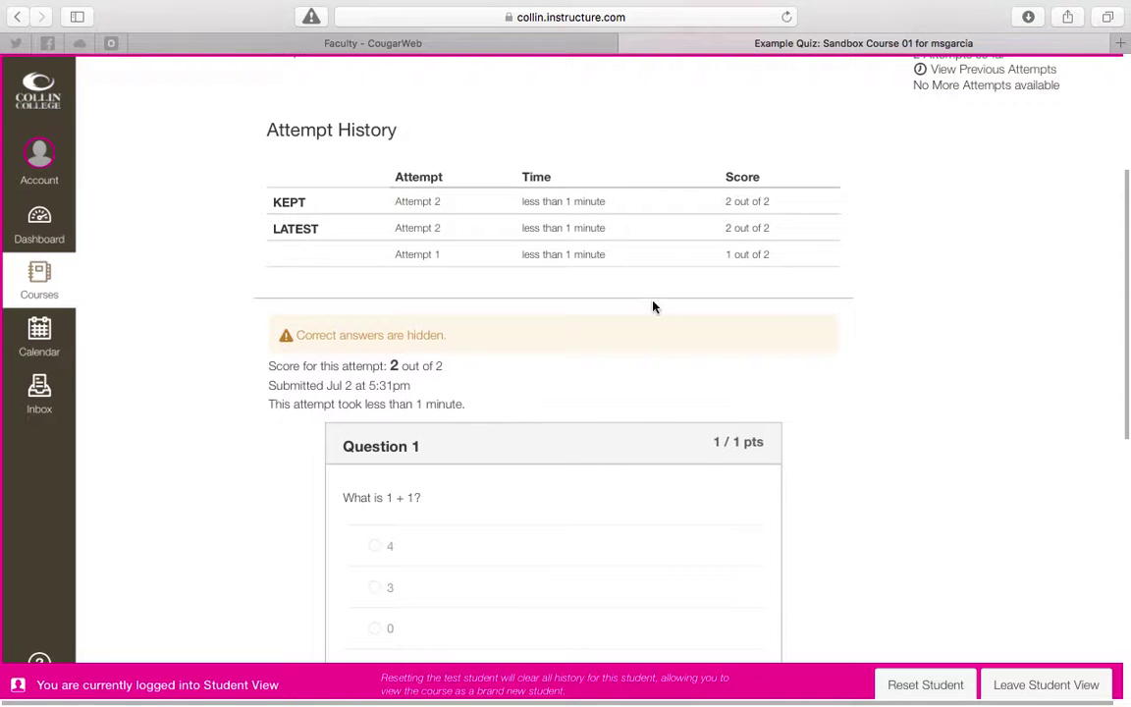
drag(778, 255, 273, 194)
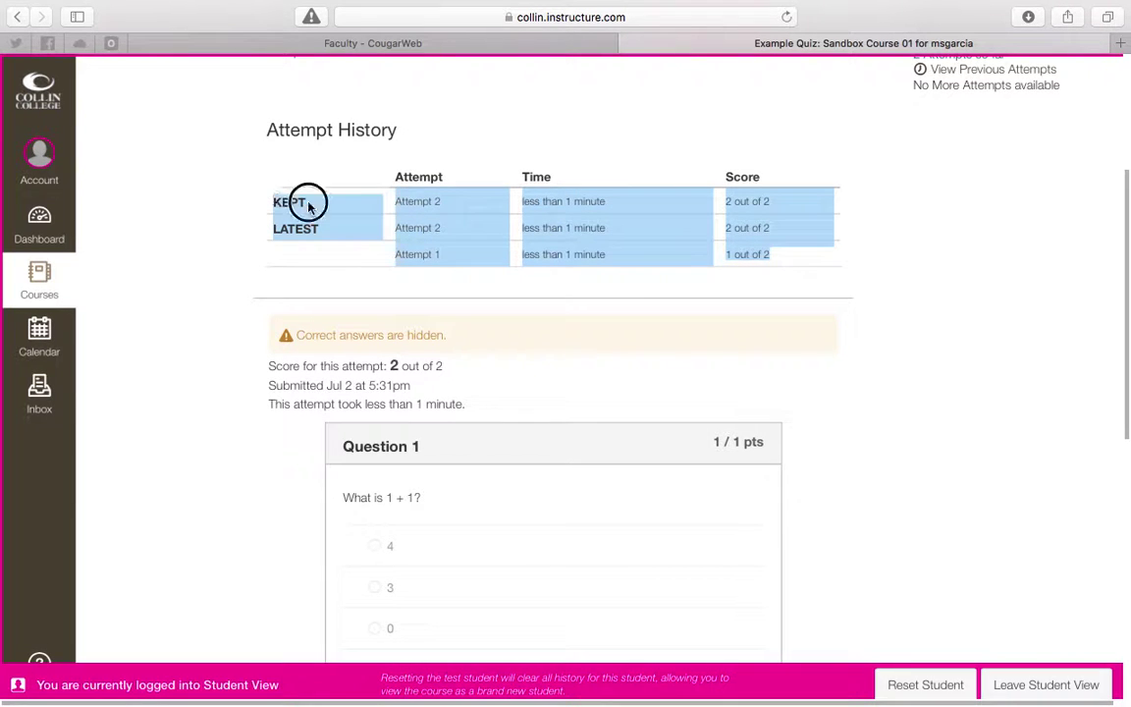
click(451, 312)
scroll(451, 314, up, 5)
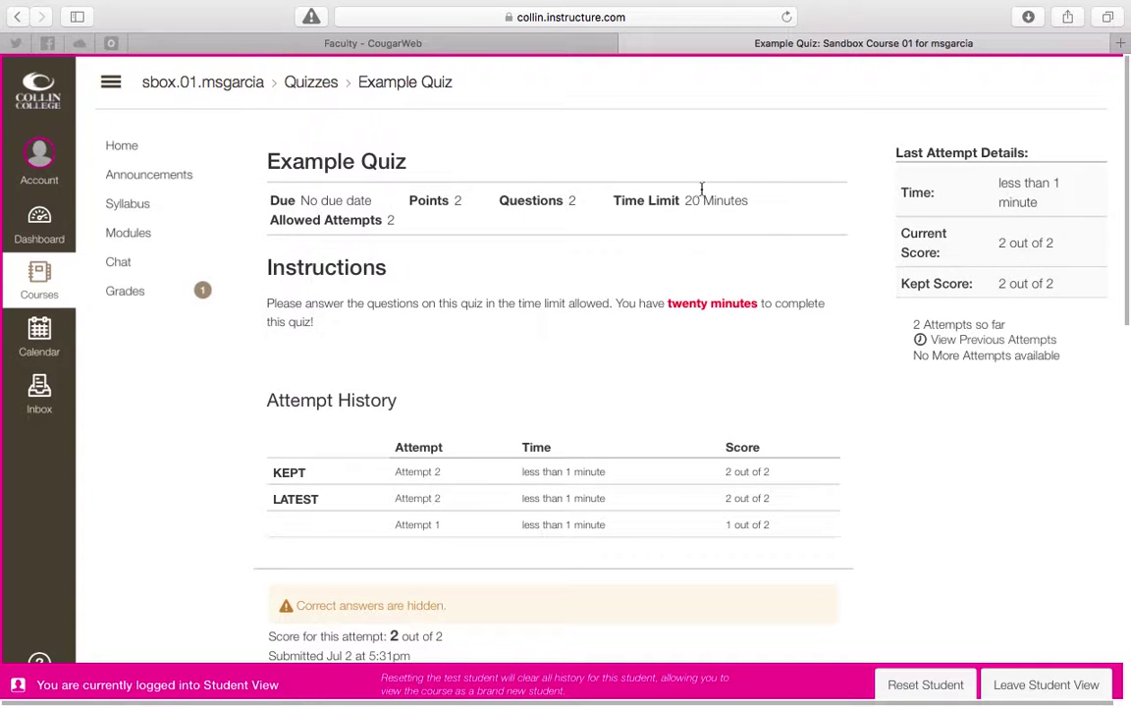